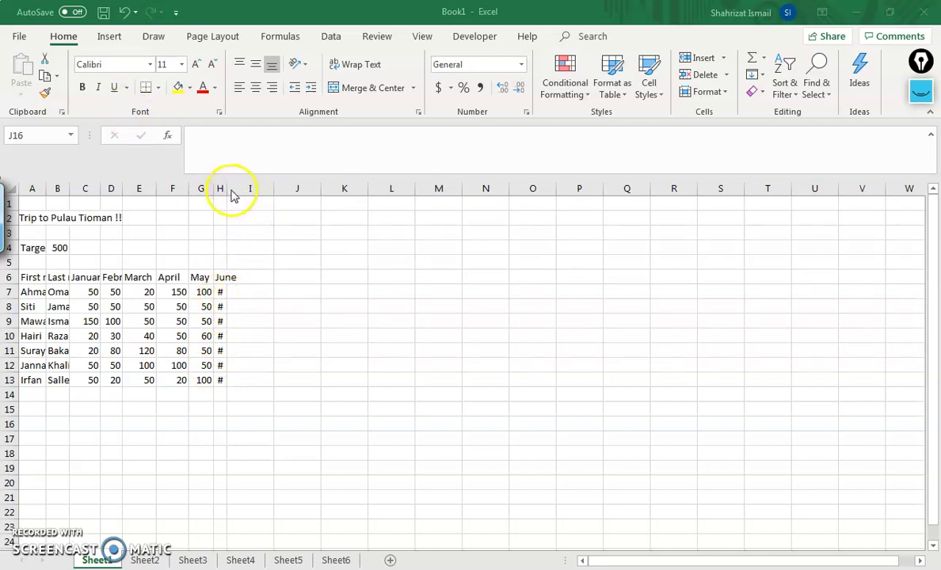
Step: AutoFit the width of column A to its contents
left_click(220, 185)
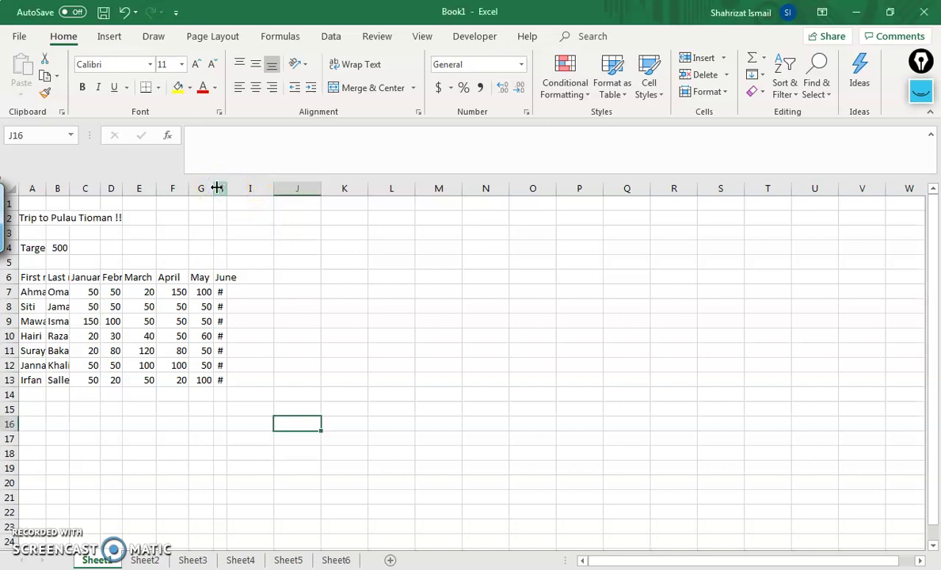
mouse_move(226, 186)
left_mouse_down()
mouse_move(261, 185)
mouse_move(225, 184)
left_mouse_up()
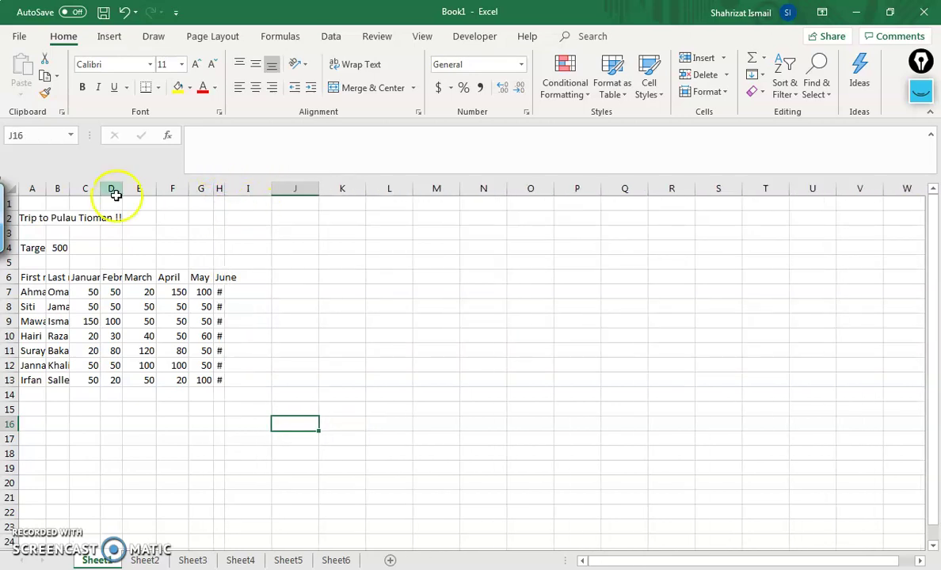
left_click(32, 187)
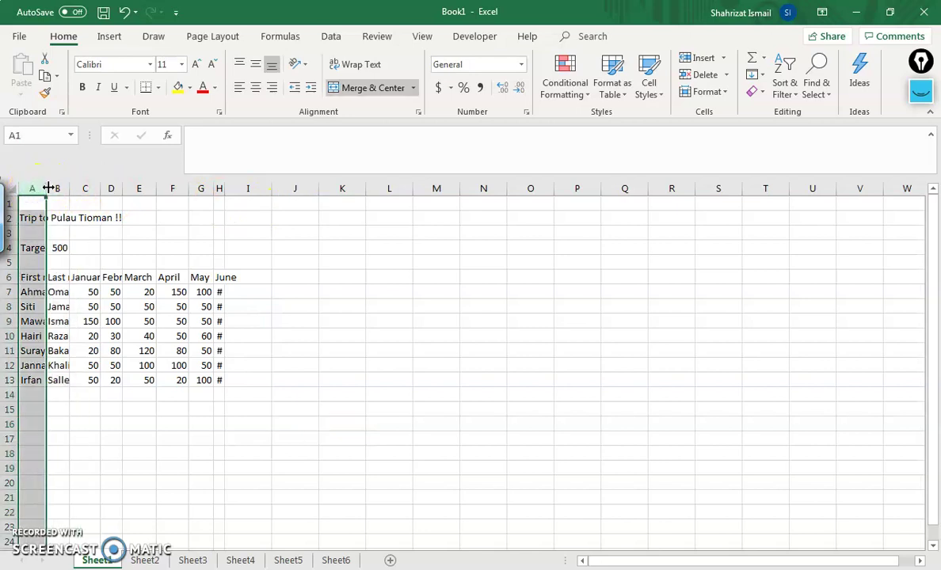
left_click(529, 247)
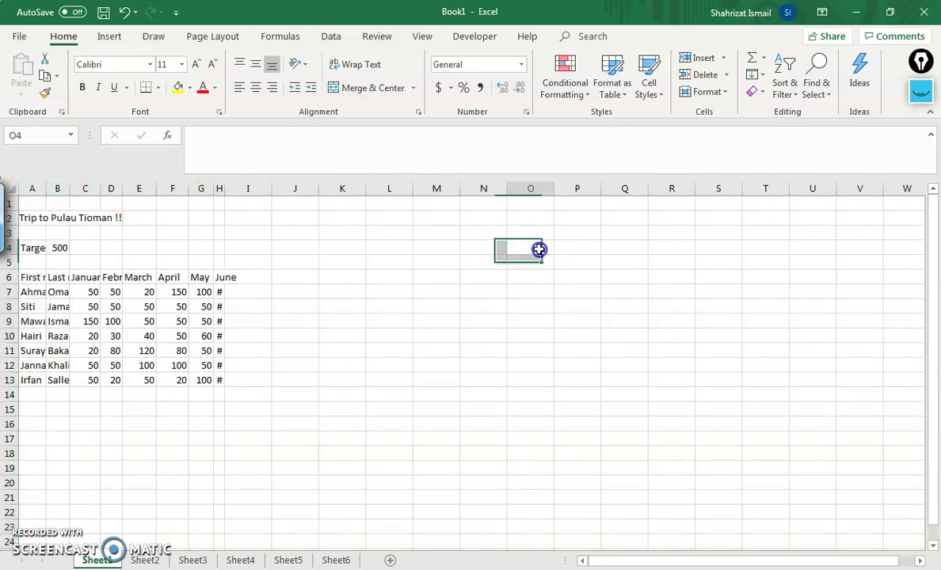
double_click(45, 187)
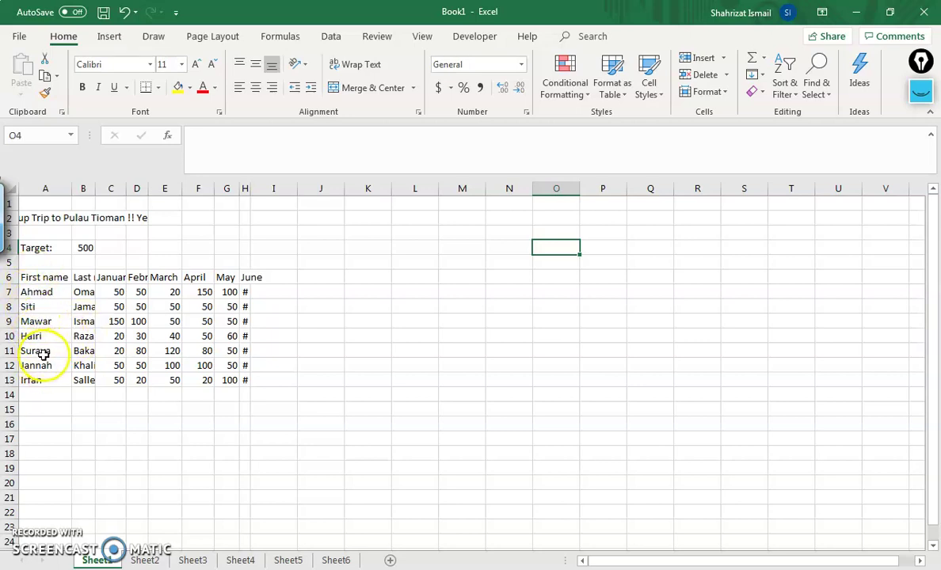
Step: Select the merged title in row 2 and AutoFit the width of column B to the last names
left_click_drag(631, 560, 608, 561)
left_click_drag(59, 221, 21, 234)
left_click(112, 224)
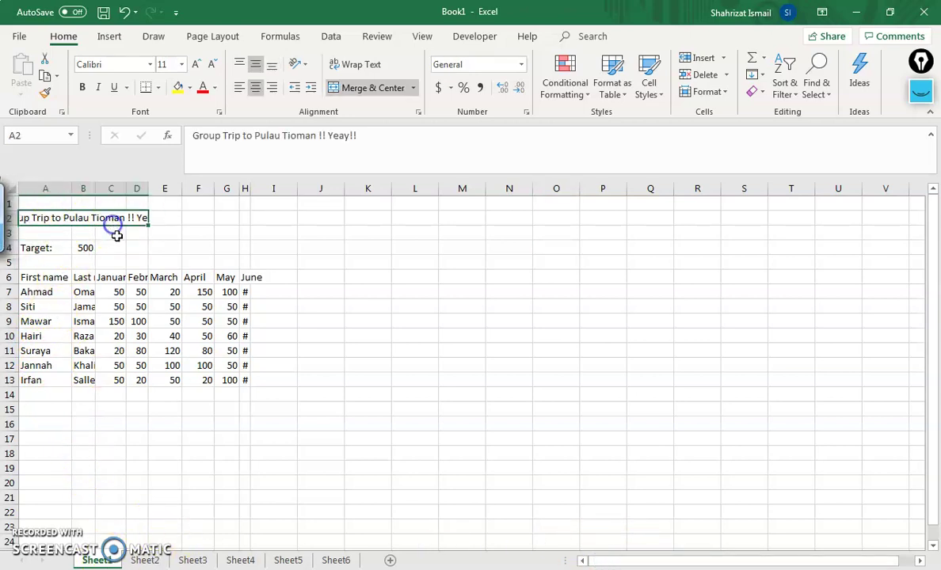
double_click(96, 189)
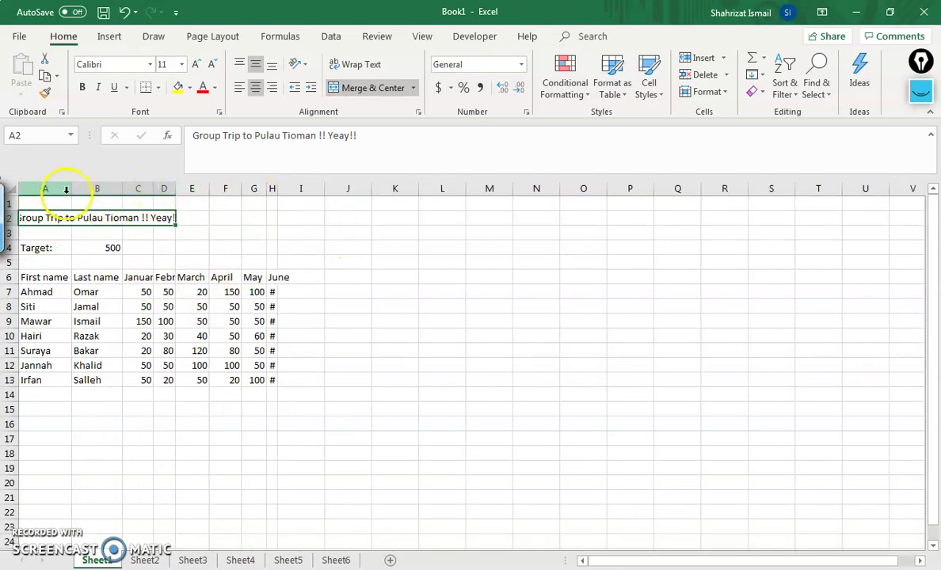
Step: AutoFit the widths of columns A through H together
left_click(134, 191)
left_click_drag(64, 191, 275, 187)
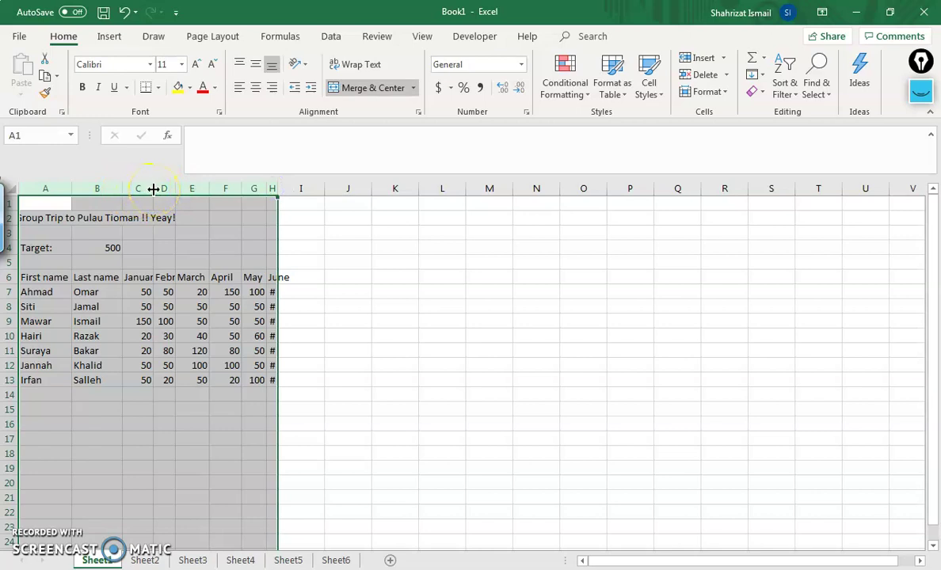
double_click(152, 189)
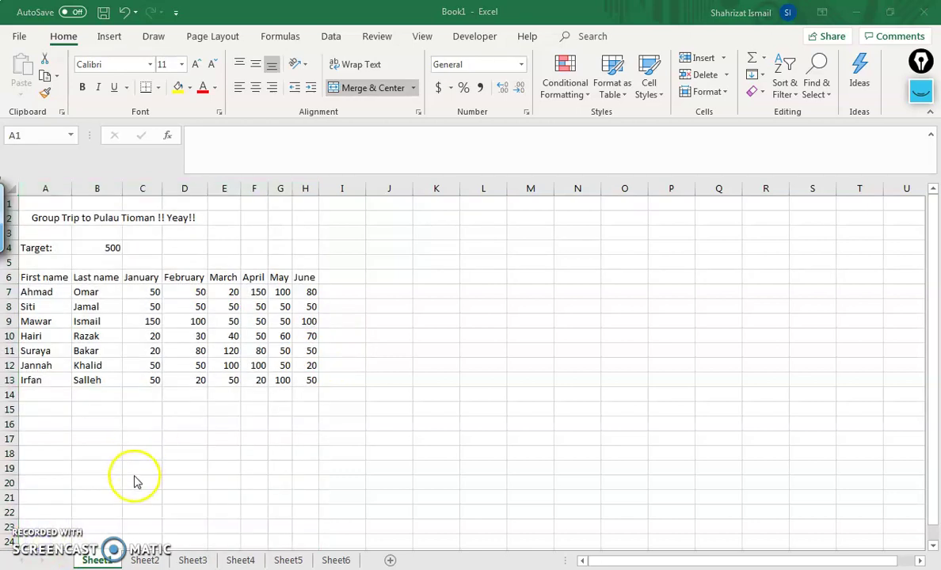
Step: Shrink the height of row 9 until its contents are cut off
left_click(8, 333)
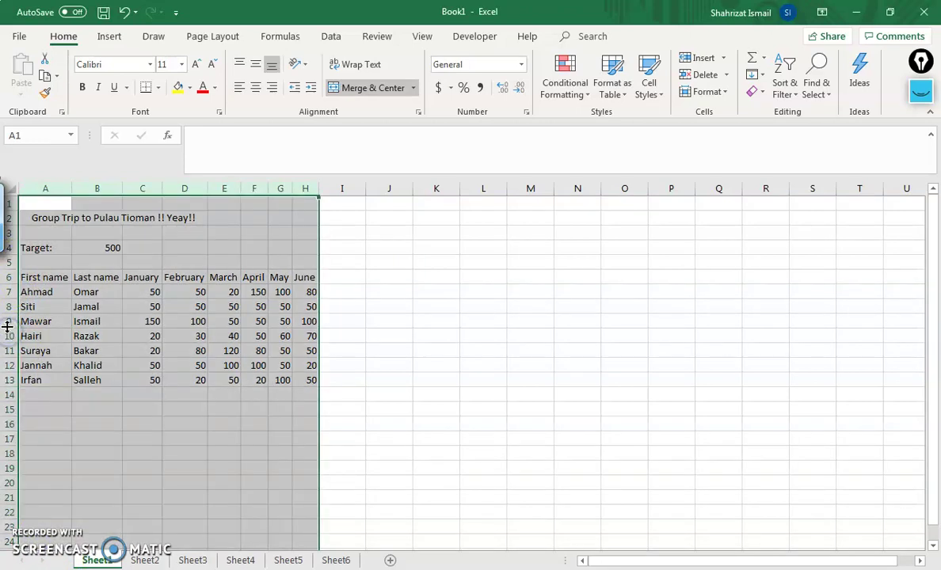
left_click(396, 367)
left_click_drag(14, 327, 14, 316)
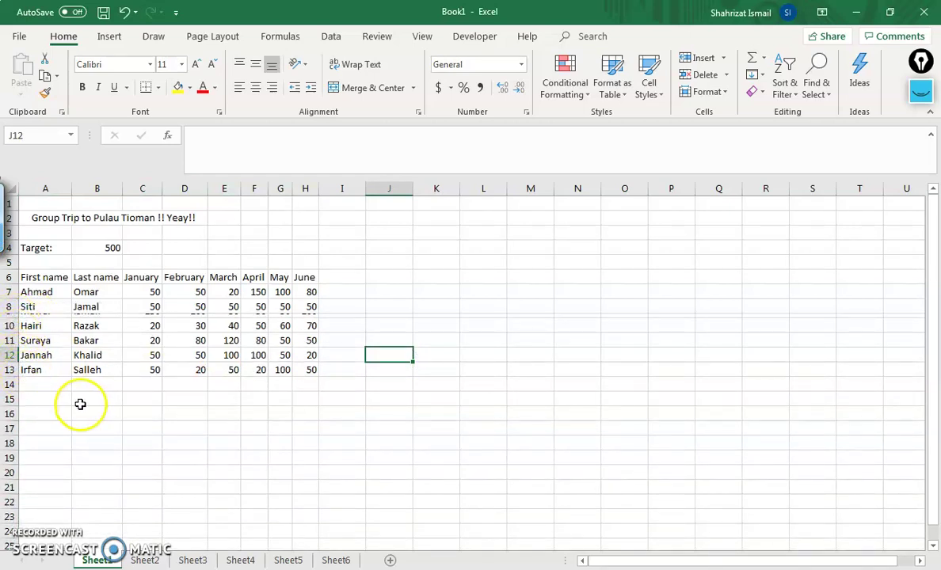
Step: AutoFit the height of row 9 to its contents
left_click(9, 315)
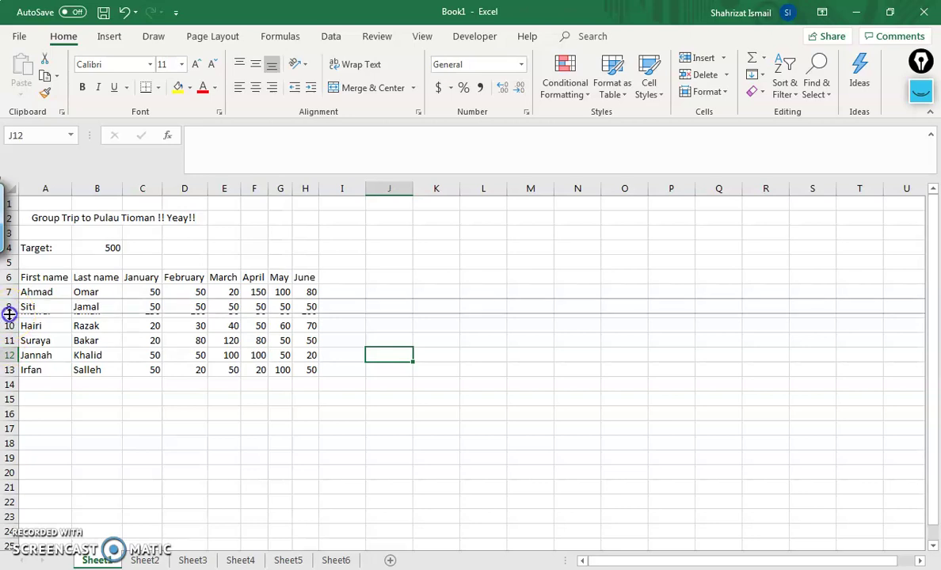
double_click(12, 318)
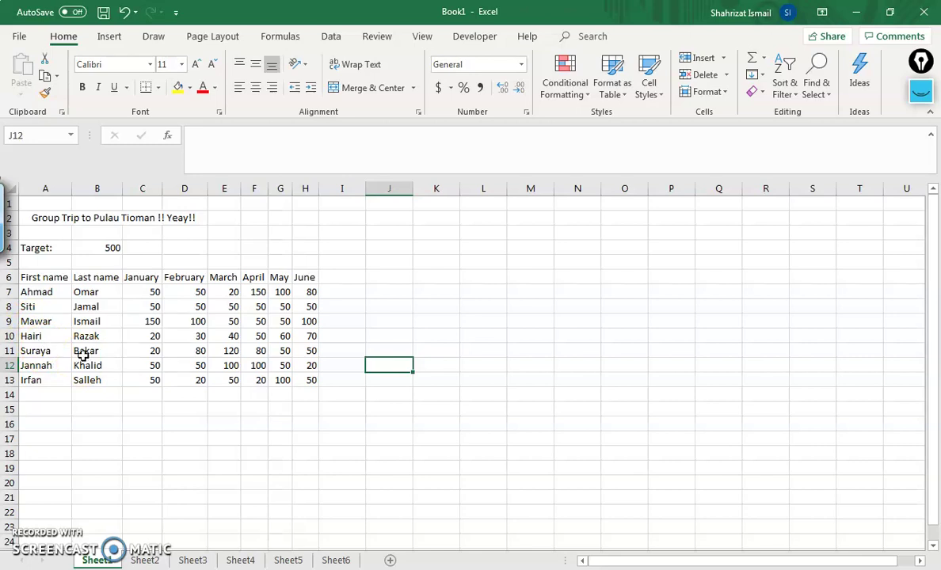
left_click(440, 325)
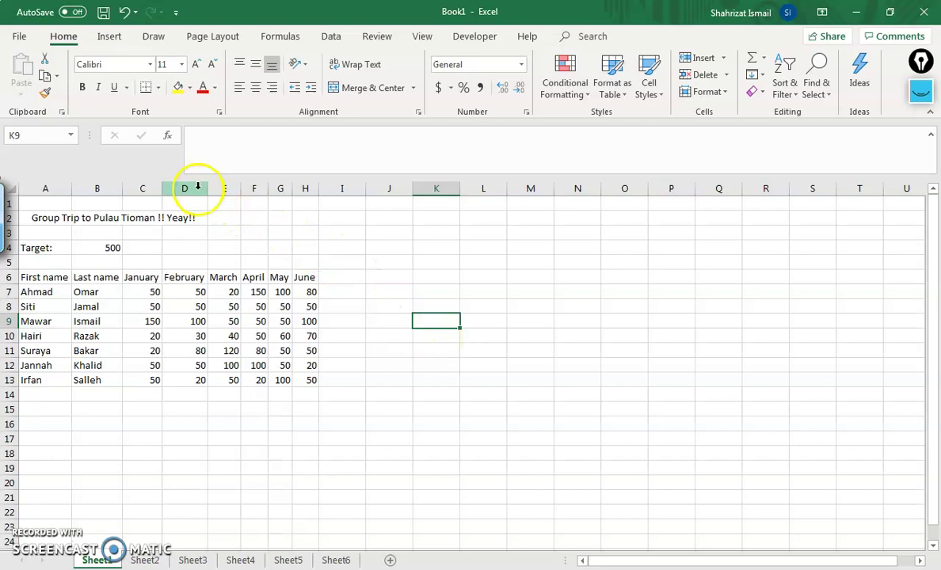
Step: Select the whole columns I, K and E one after another
left_click(332, 184)
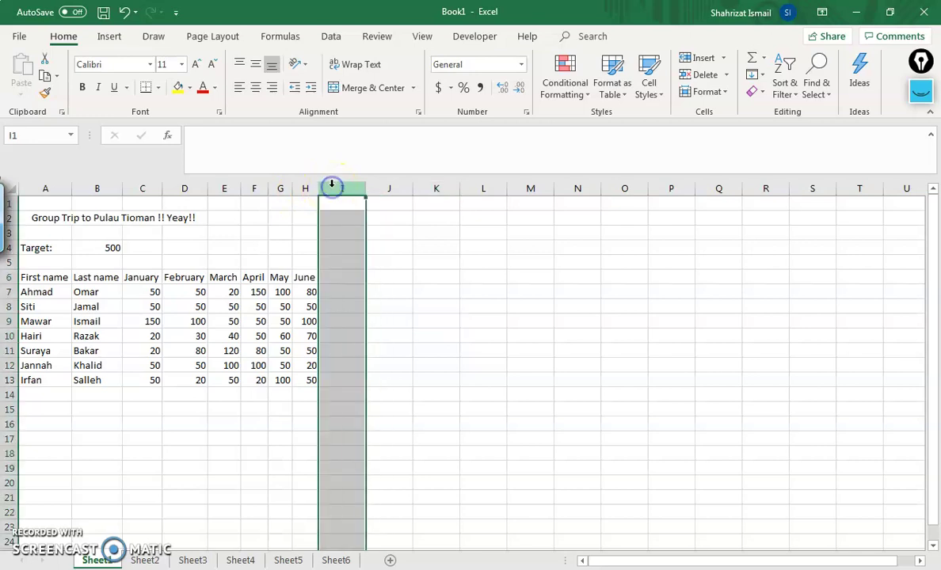
left_click(442, 185)
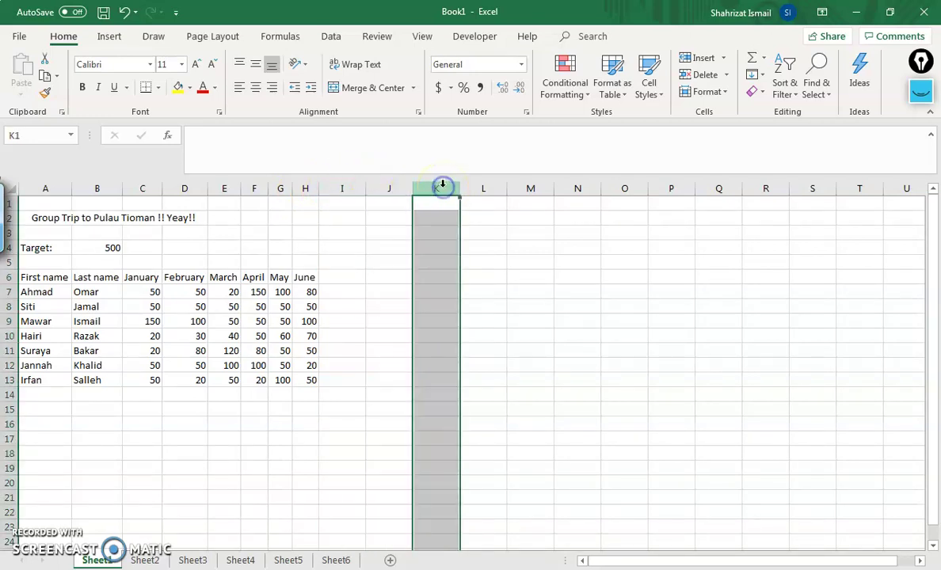
left_click(224, 189)
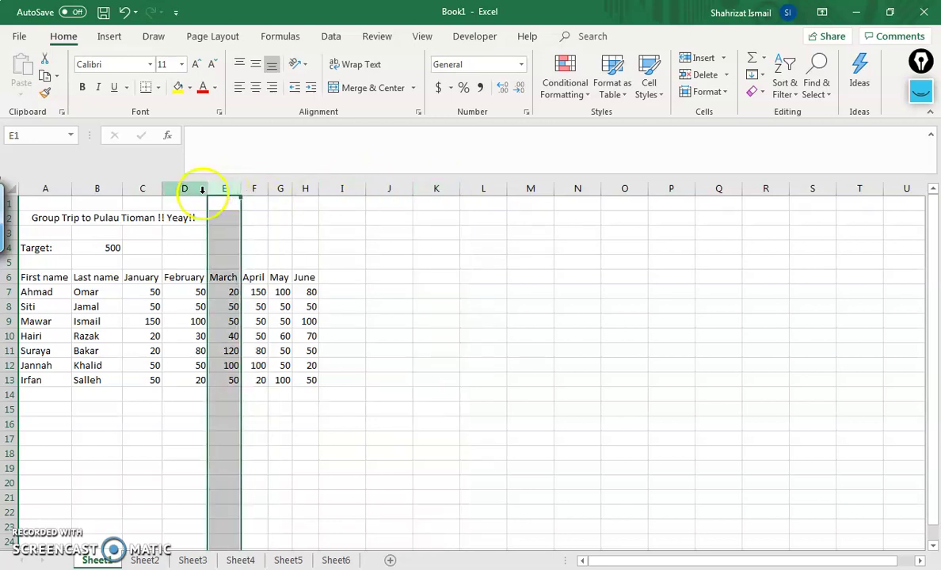
Step: Select the whole rows 6, 8, 10 and 11 one after another, and finish on empty cell L13
left_click(11, 276)
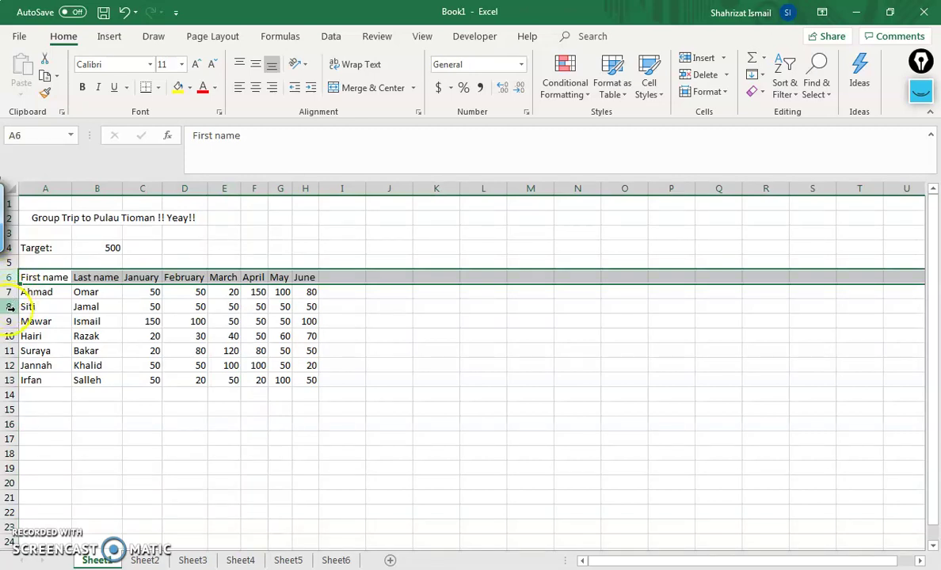
left_click(10, 307)
left_click(11, 337)
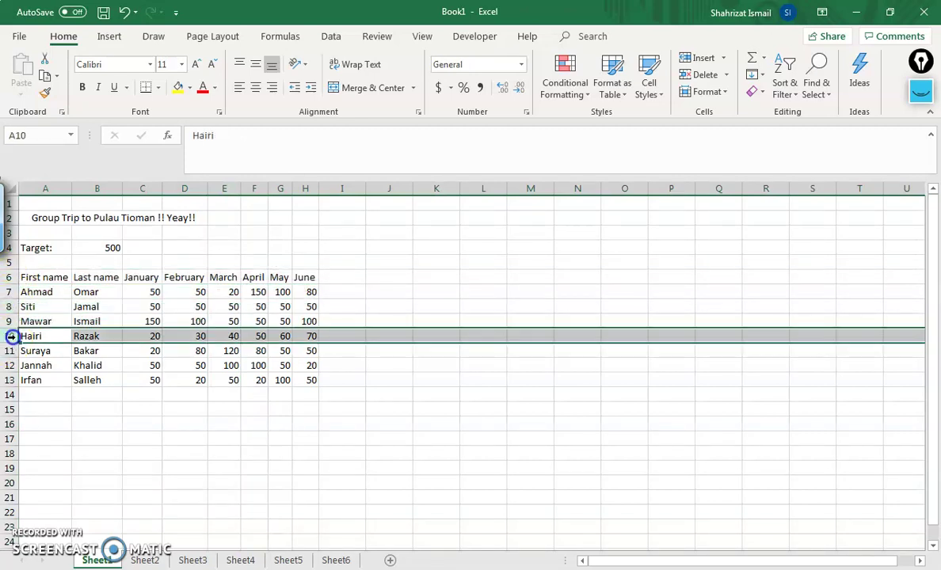
left_click(9, 351)
left_click(465, 375)
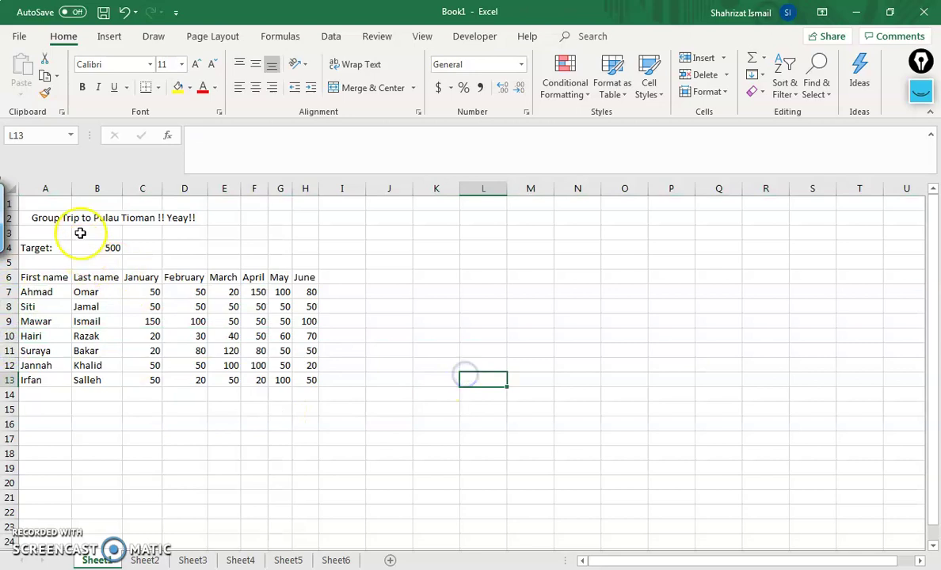
Step: Narrow columns A, C and E so that their text is cut off
left_click_drag(71, 189, 35, 188)
left_click_drag(124, 188, 104, 190)
left_click_drag(183, 188, 172, 190)
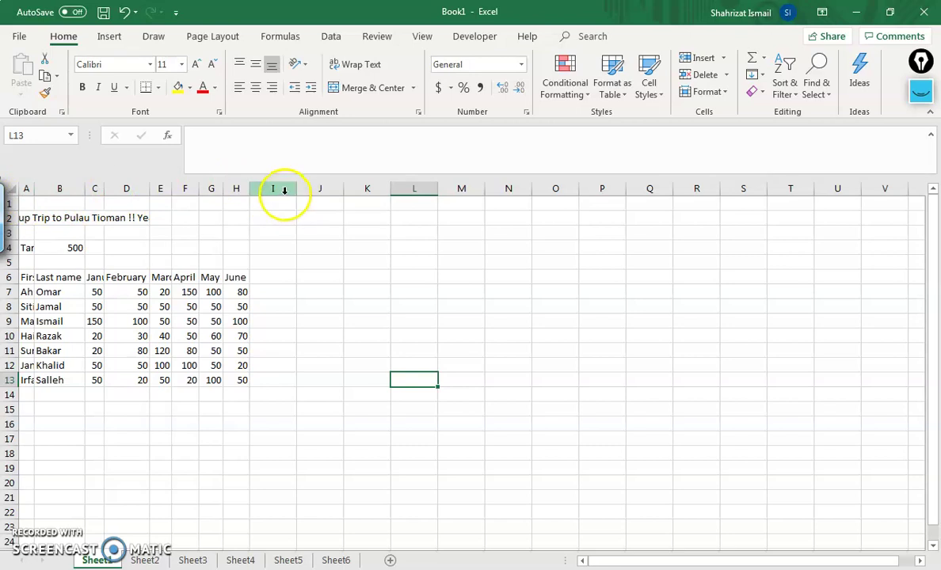
Step: Select the non-adjacent columns A, C and E together and AutoFit their widths in one go
left_click(27, 187)
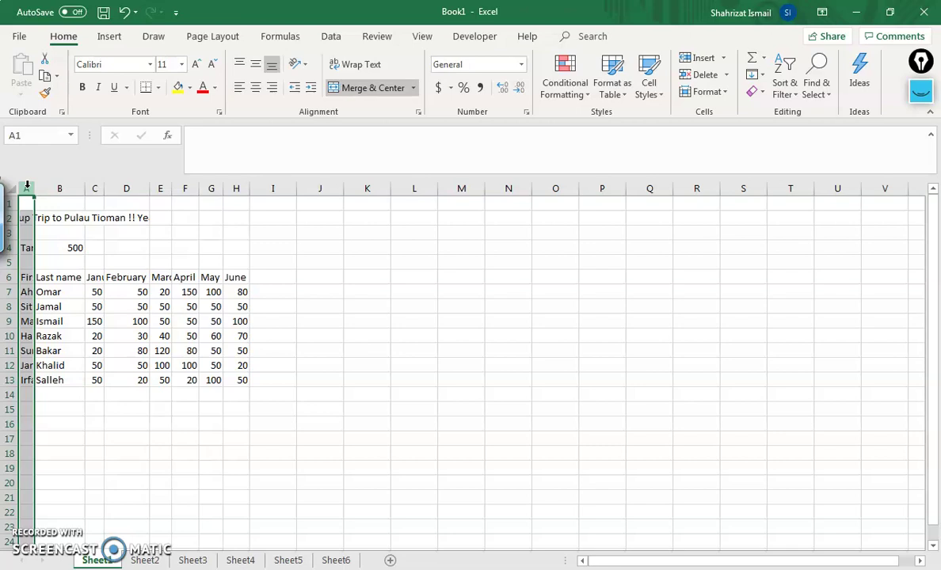
left_click(94, 188)
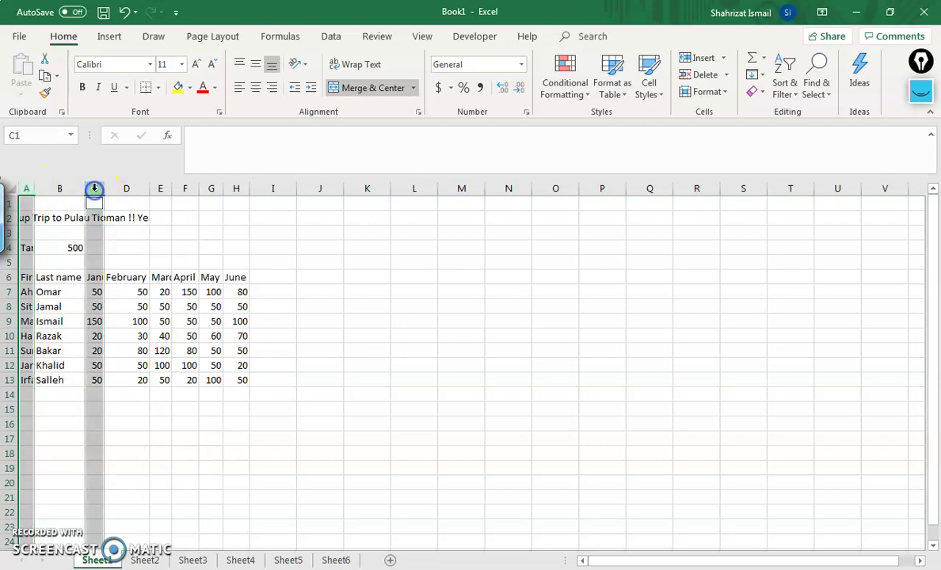
left_click(163, 189, "ctrl")
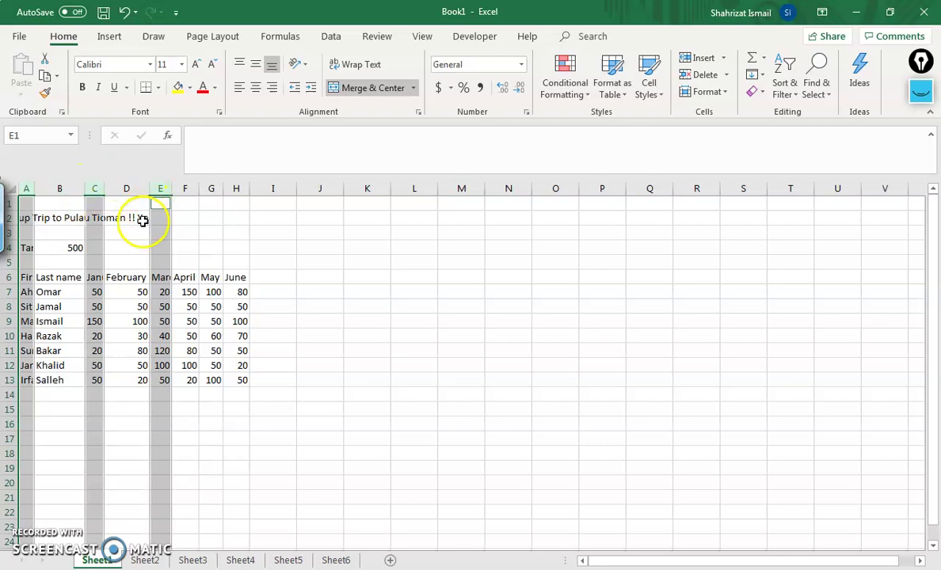
double_click(103, 187)
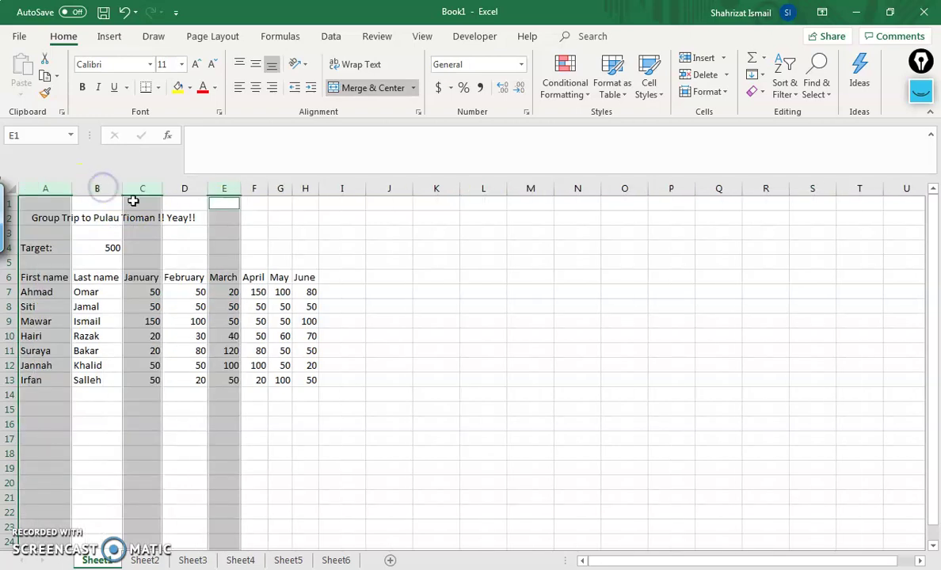
left_click(348, 276)
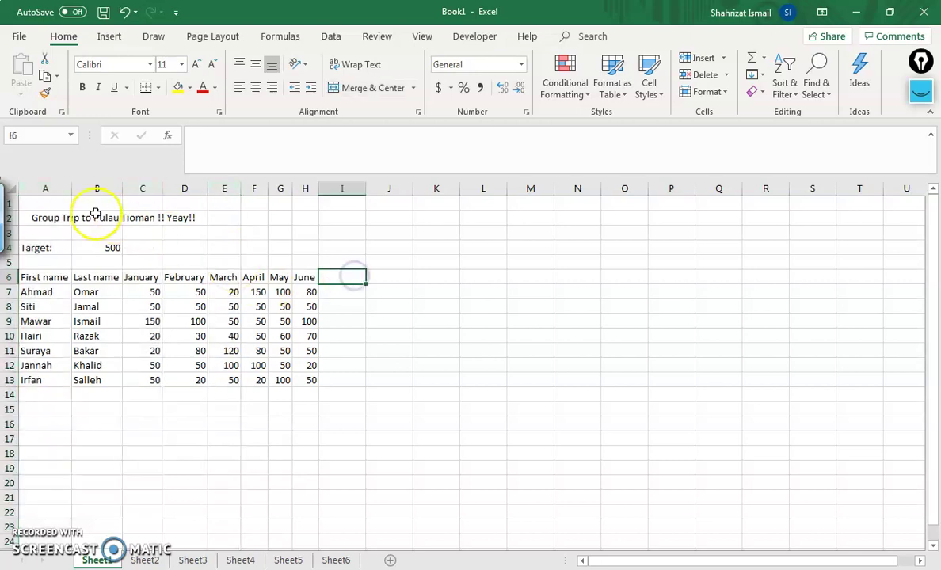
Step: Select the adjacent columns A through H as one continuous block
left_click(45, 188)
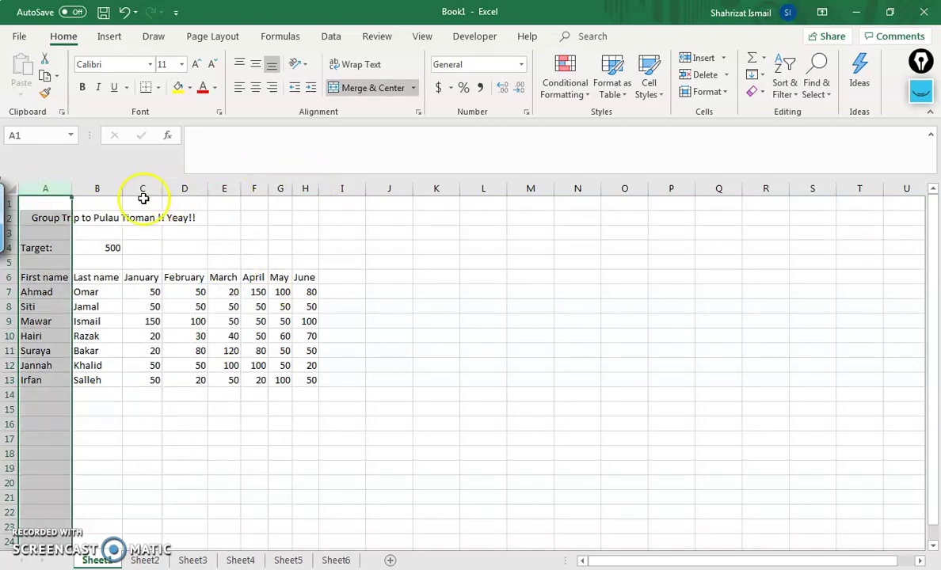
left_click_drag(64, 189, 45, 190)
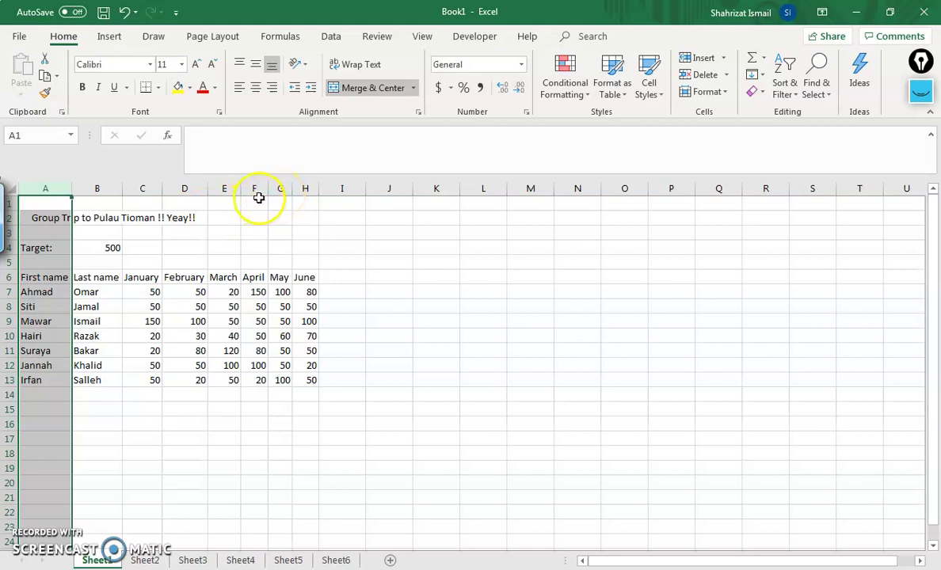
left_click(304, 188, "shift")
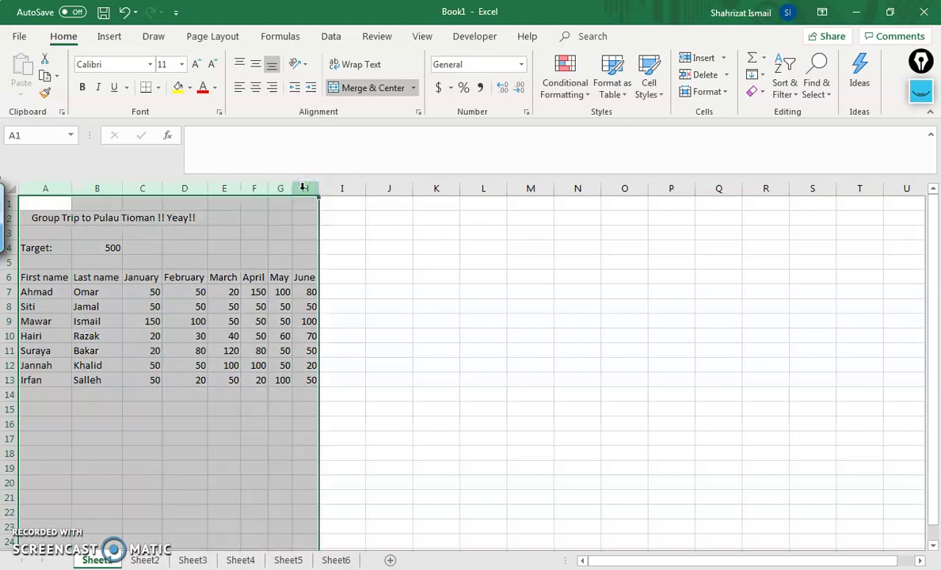
Step: Handwrite "CTRL" and "SHIFT" over the empty cells beside the table with the annotation pen, and put the pen away
left_click(919, 93)
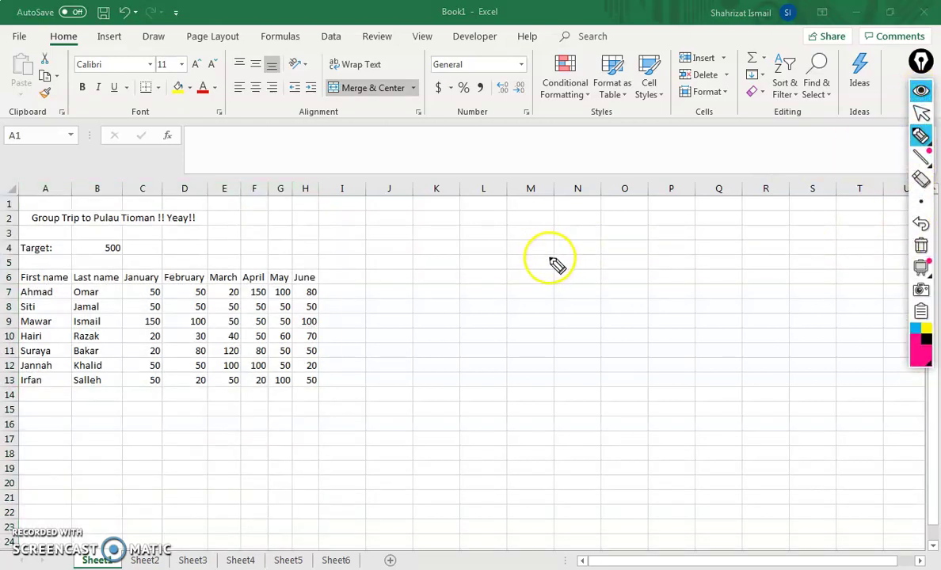
left_click_drag(554, 255, 555, 279)
mouse_move(566, 256)
left_mouse_down()
mouse_move(569, 278)
mouse_move(574, 255)
left_mouse_up()
left_click_drag(579, 259, 598, 278)
mouse_move(607, 252)
left_mouse_down()
mouse_move(609, 275)
mouse_move(622, 277)
left_mouse_up()
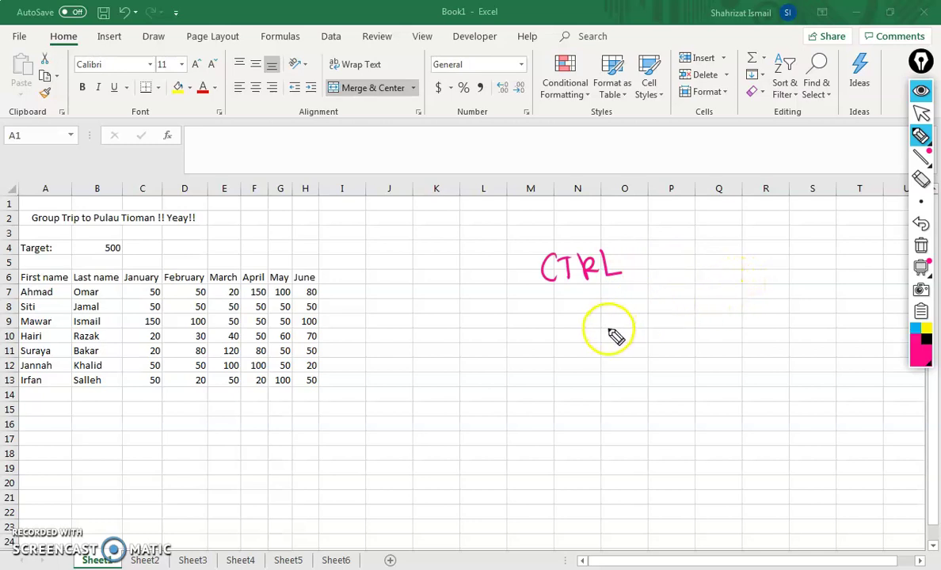
mouse_move(558, 324)
left_mouse_down()
mouse_move(564, 338)
mouse_move(599, 330)
mouse_move(627, 303)
left_mouse_up()
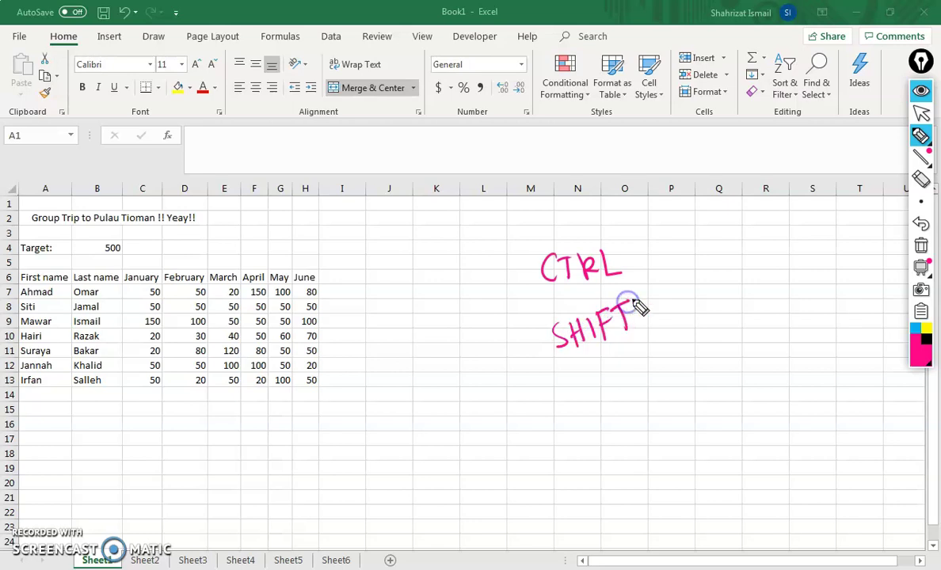
left_click(920, 92)
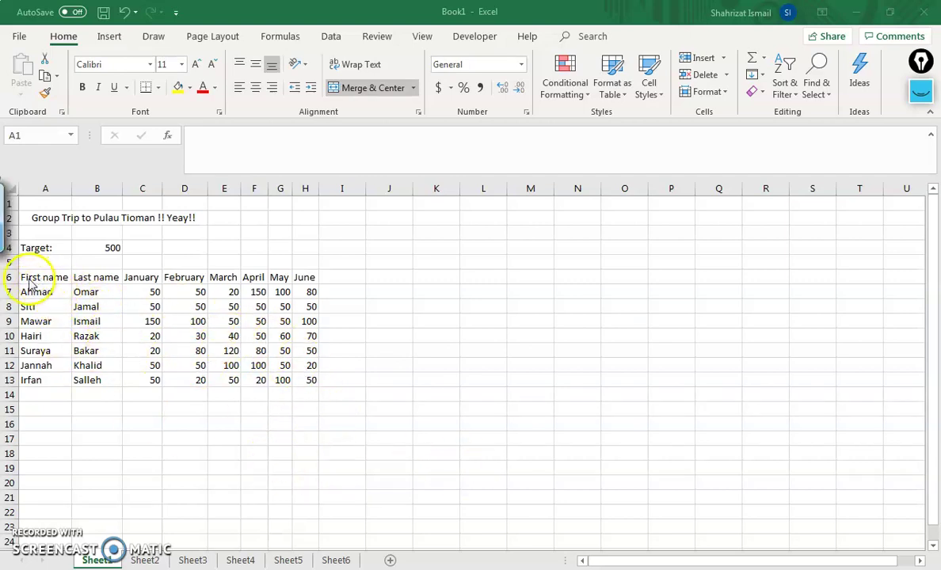
Step: Select the whole savings table from A6 to H13 and apply All Borders to it
left_click_drag(30, 280, 252, 360)
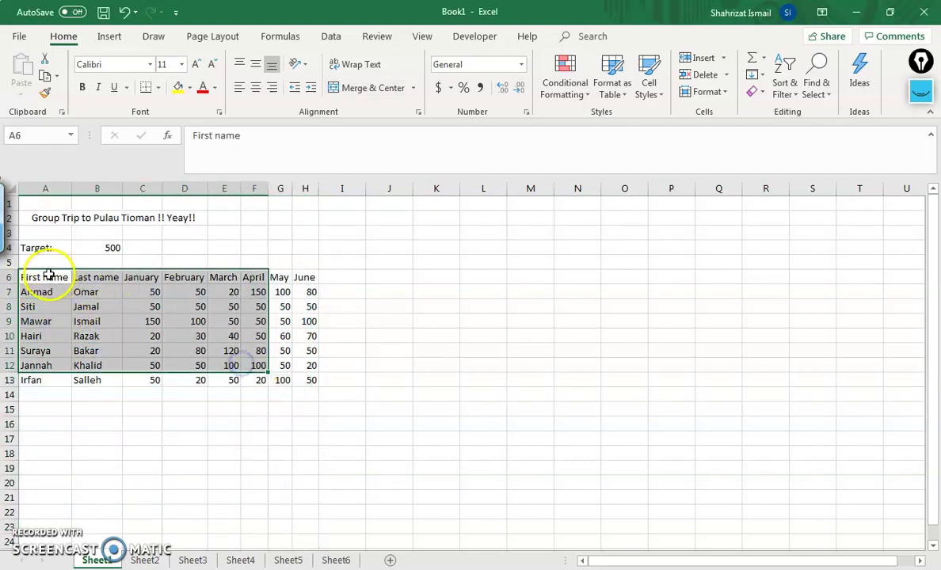
left_click(48, 275)
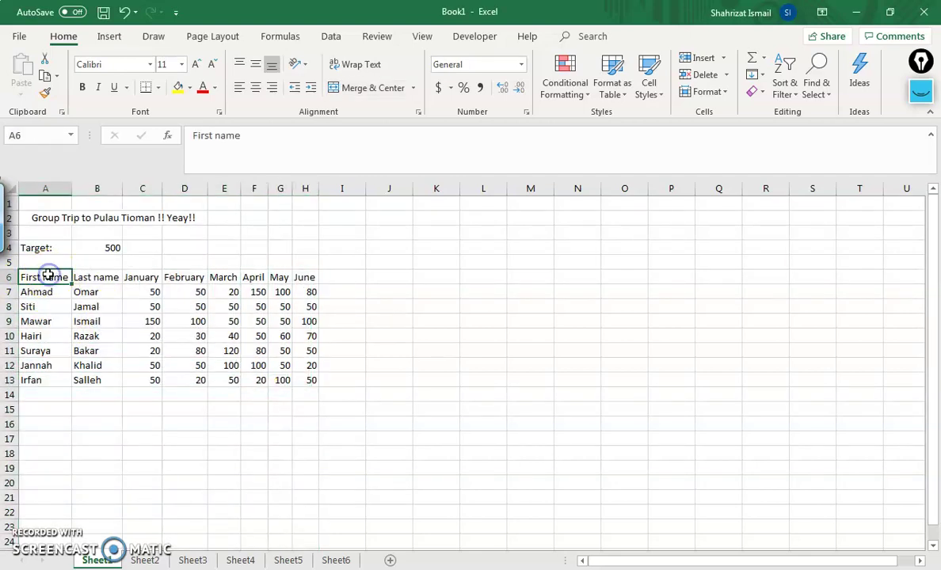
left_click(310, 382, "shift")
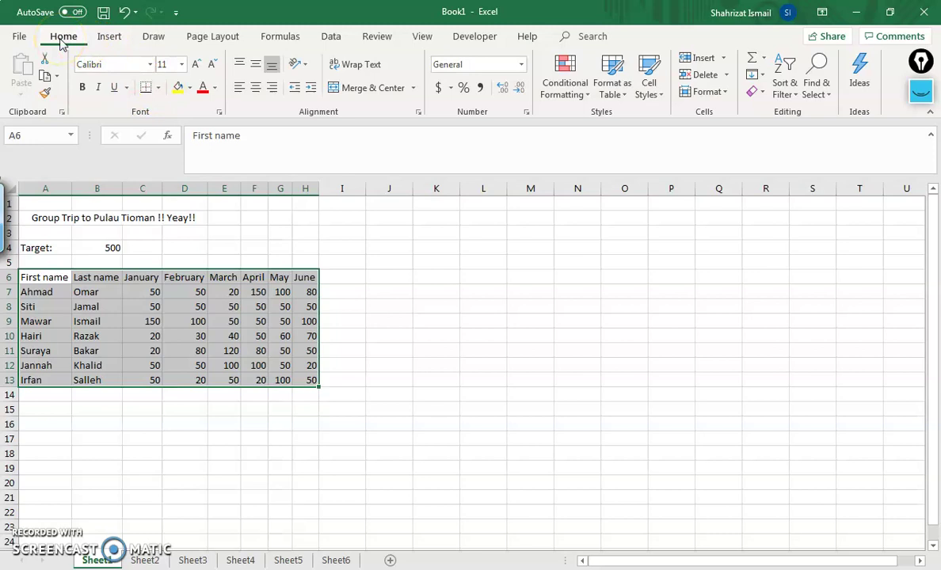
left_click(160, 88)
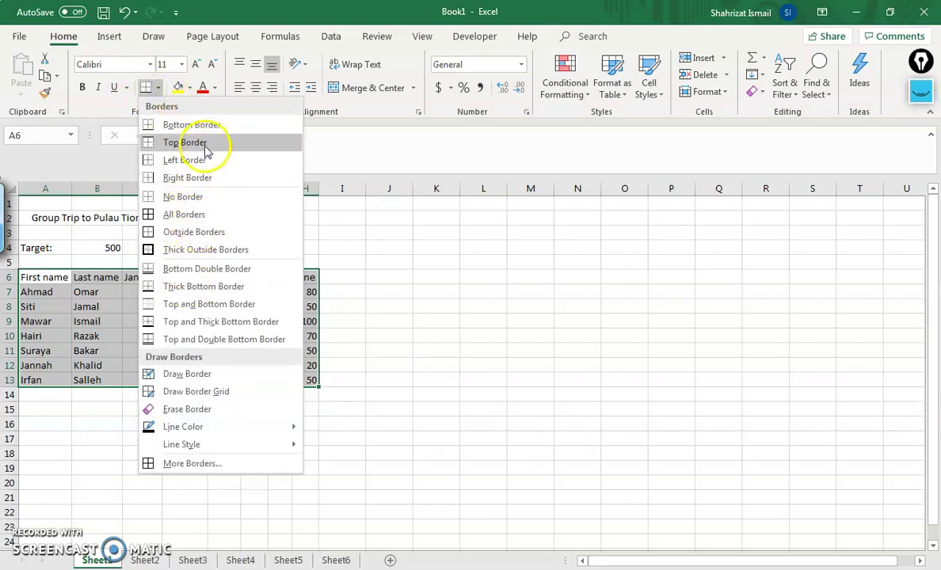
left_click(207, 220)
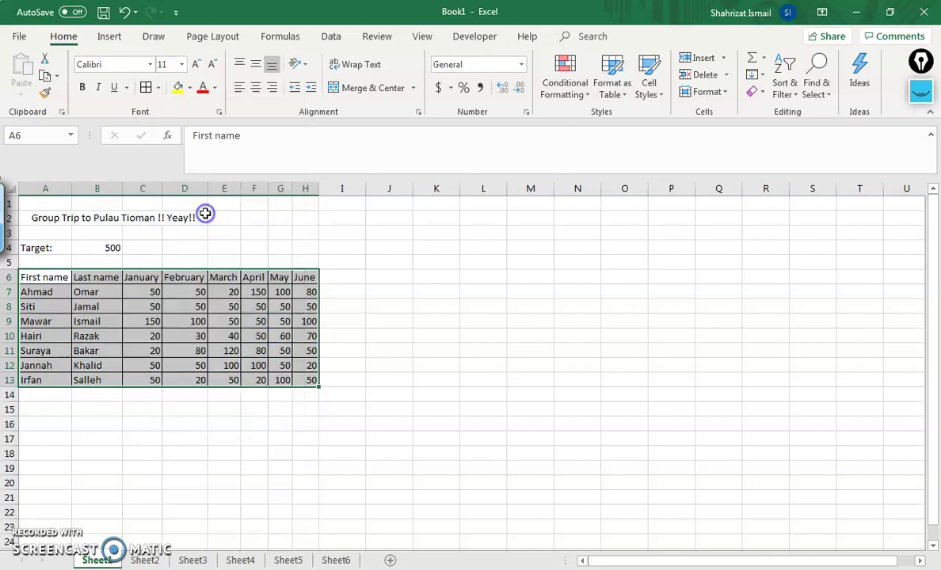
left_click(458, 406)
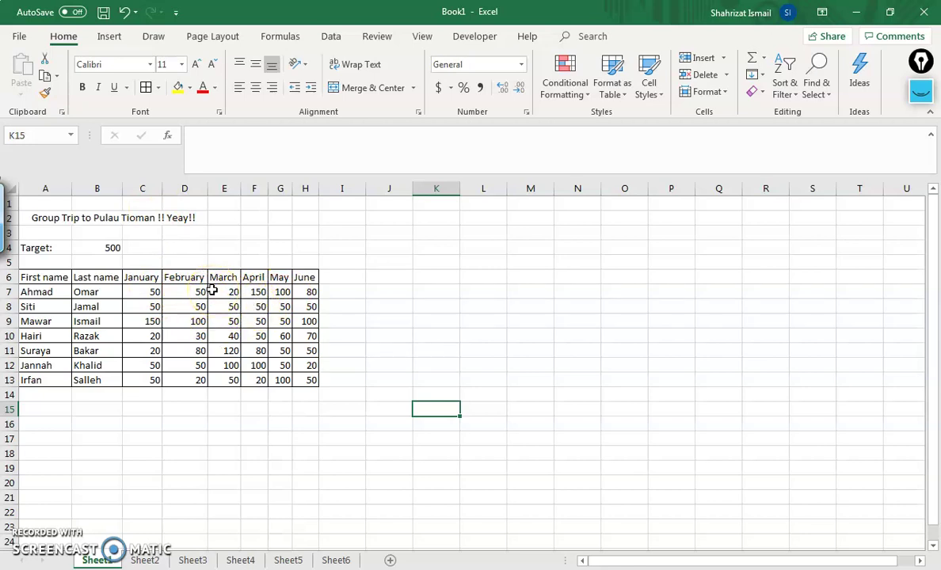
Step: Set the width of column C, the January column, to 7
left_click(149, 192)
right_click(147, 193)
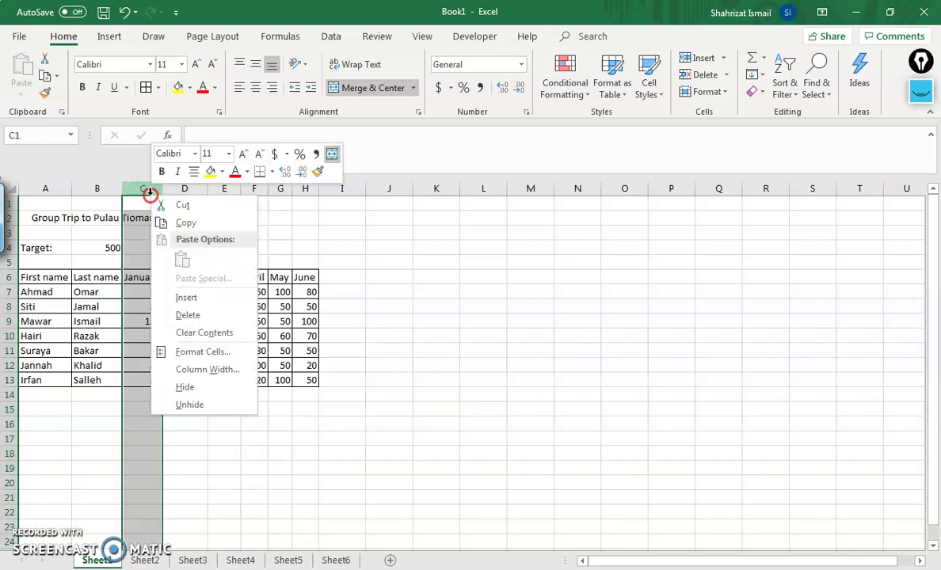
left_click(208, 369)
type("7")
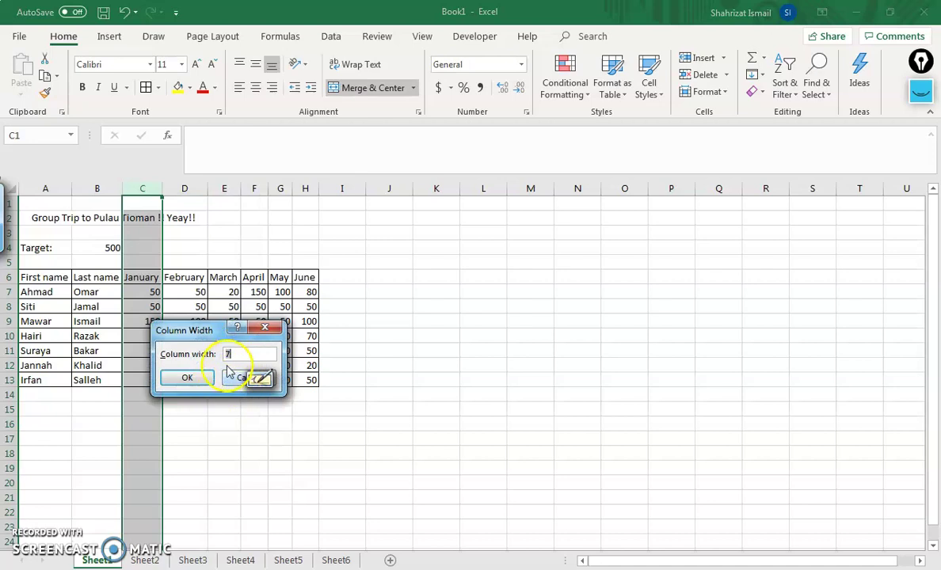
left_click(207, 383)
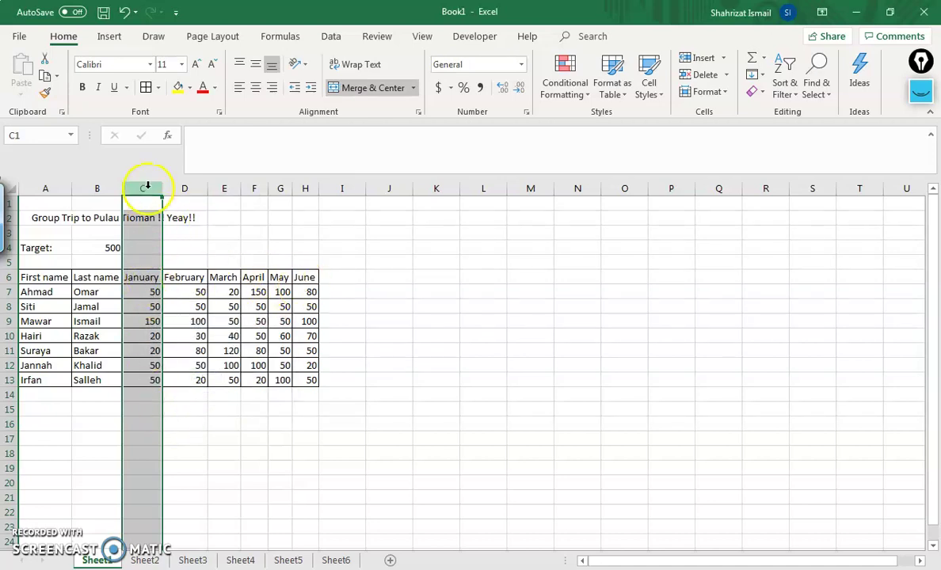
Step: Set the width of the month columns C through H to 10 in one go
left_click_drag(161, 189, 305, 191)
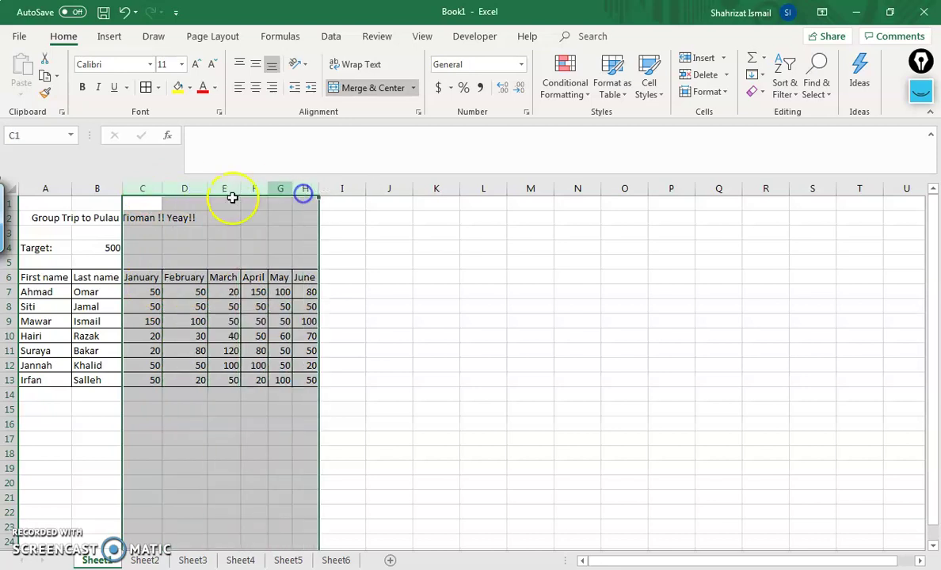
right_click(145, 186)
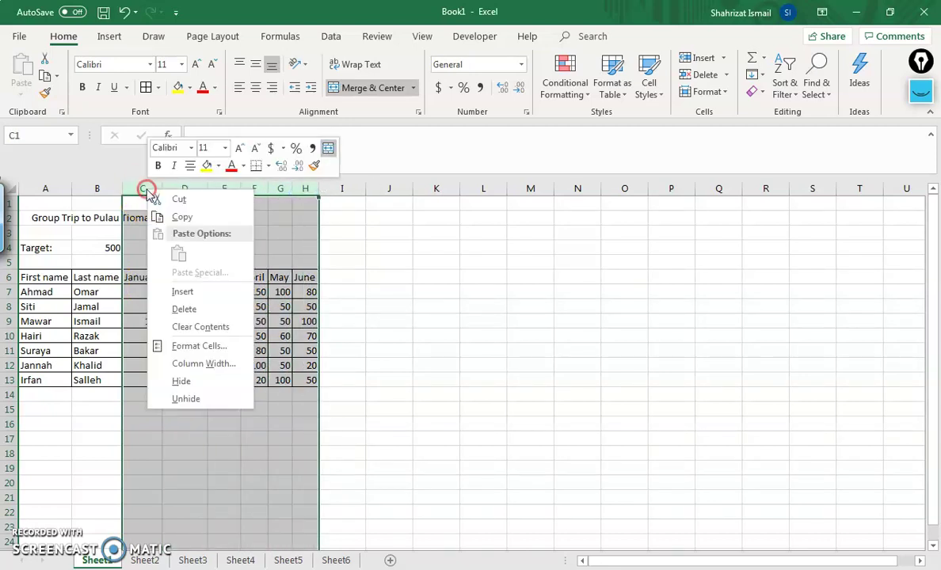
left_click(236, 365)
type("1")
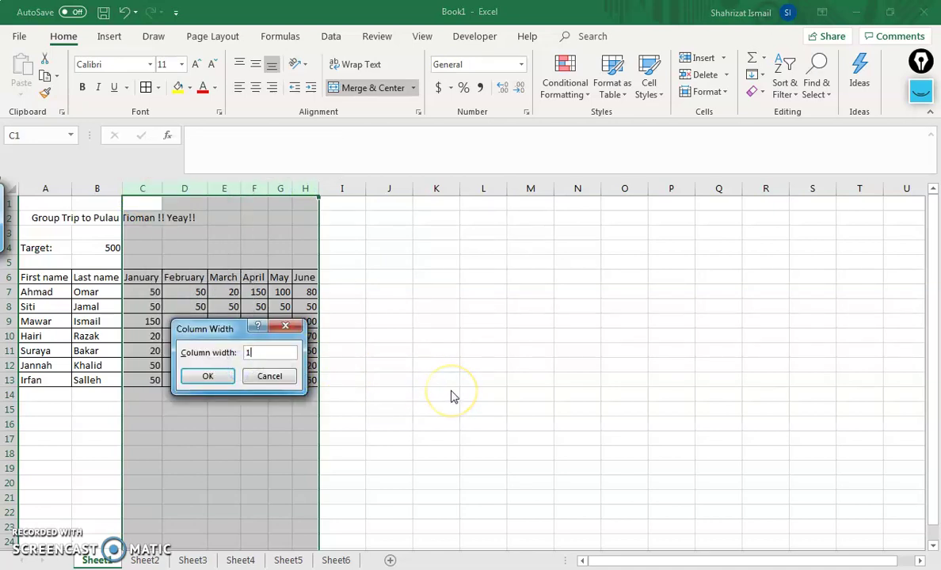
type("0")
left_click(207, 376)
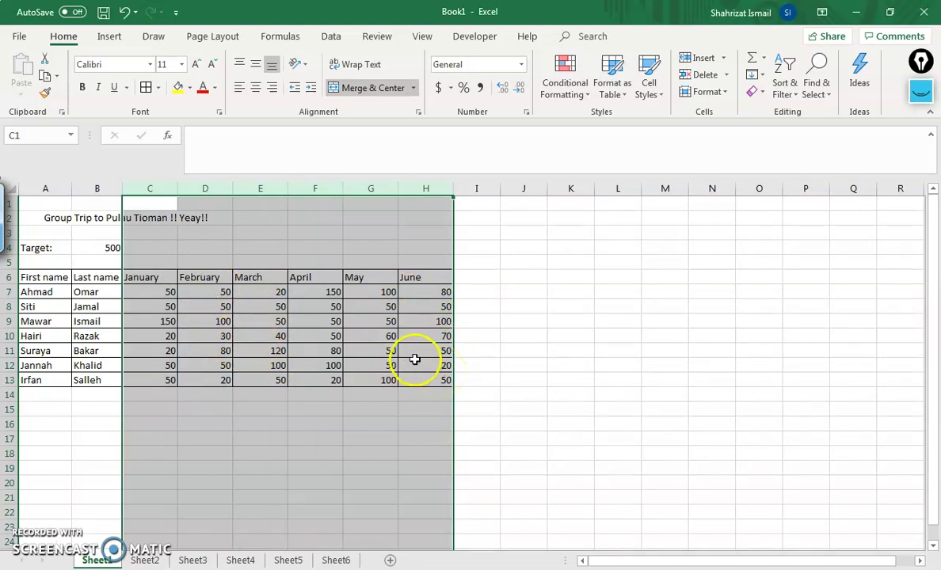
Step: Check the current column width value of column A and leave it as it is
left_click(51, 277)
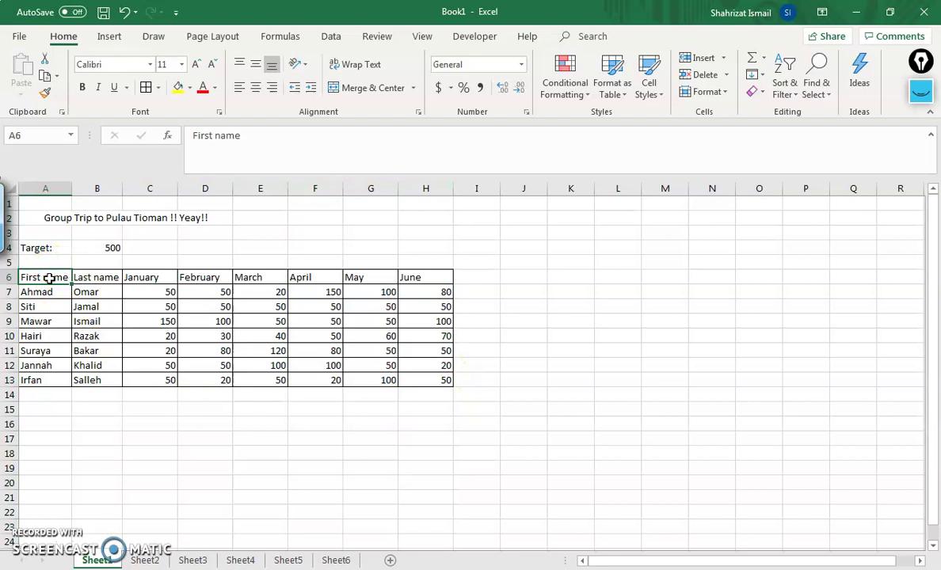
right_click(49, 277)
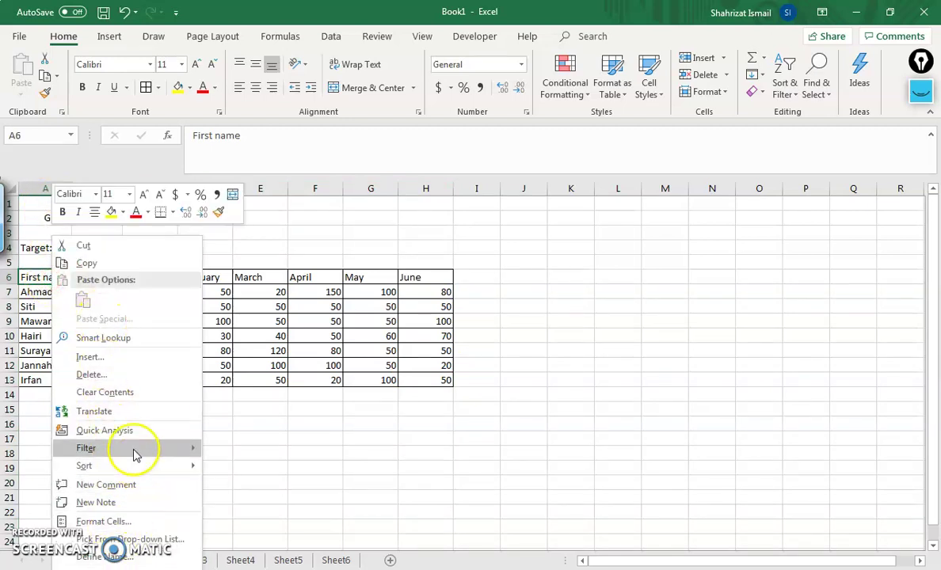
left_click(38, 277)
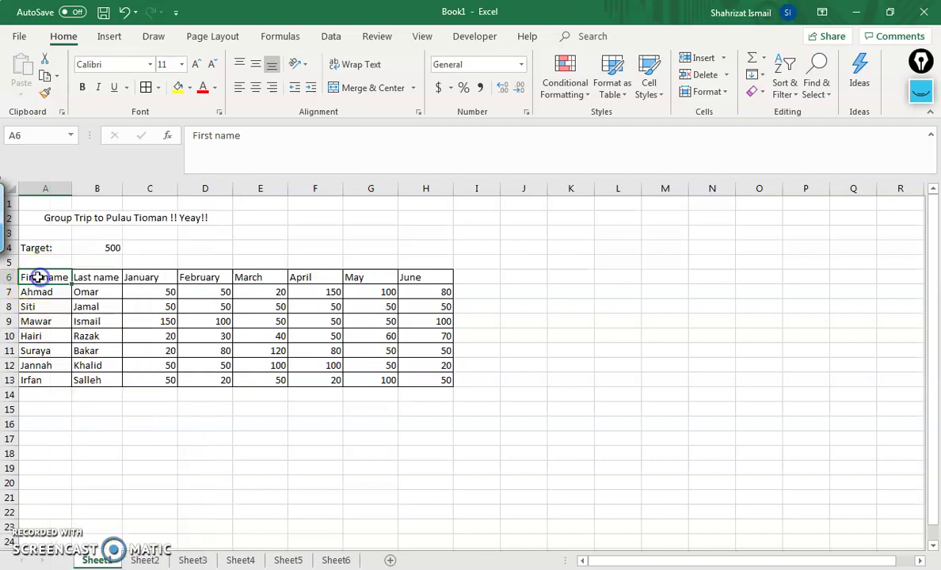
left_click(43, 188)
right_click(42, 187)
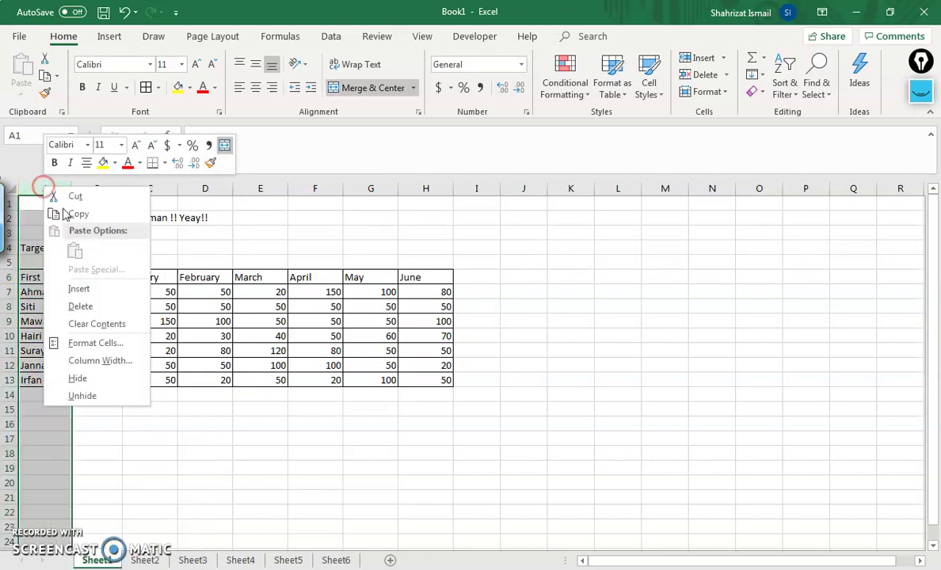
left_click(95, 357)
left_click(114, 342)
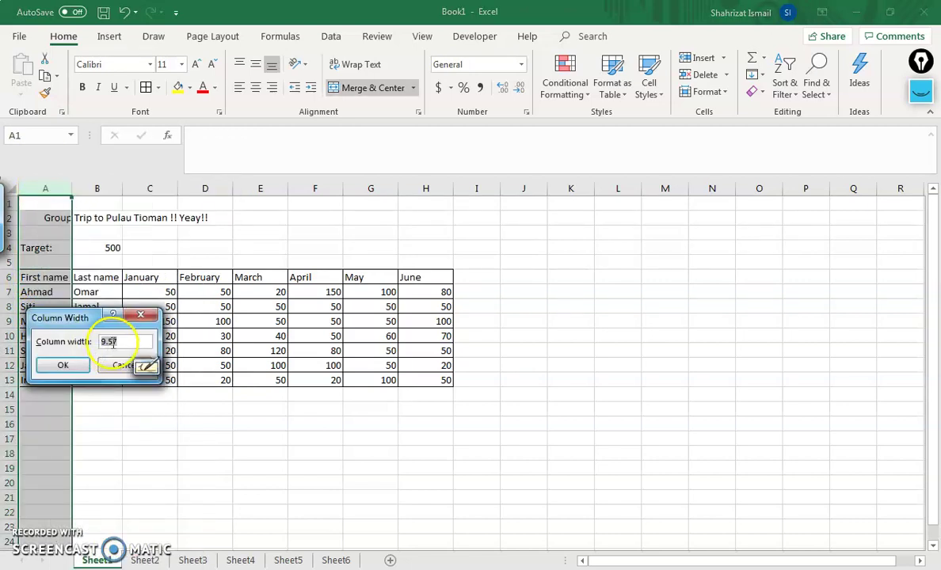
left_click(120, 365)
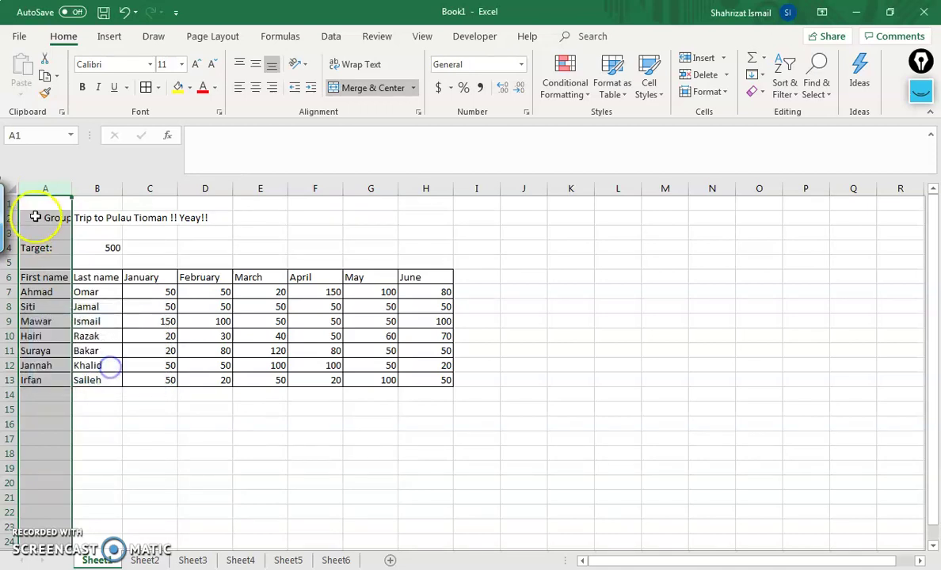
Step: Set the width of the two name columns A and B to 15 together
left_click_drag(48, 195, 99, 198)
right_click(100, 198)
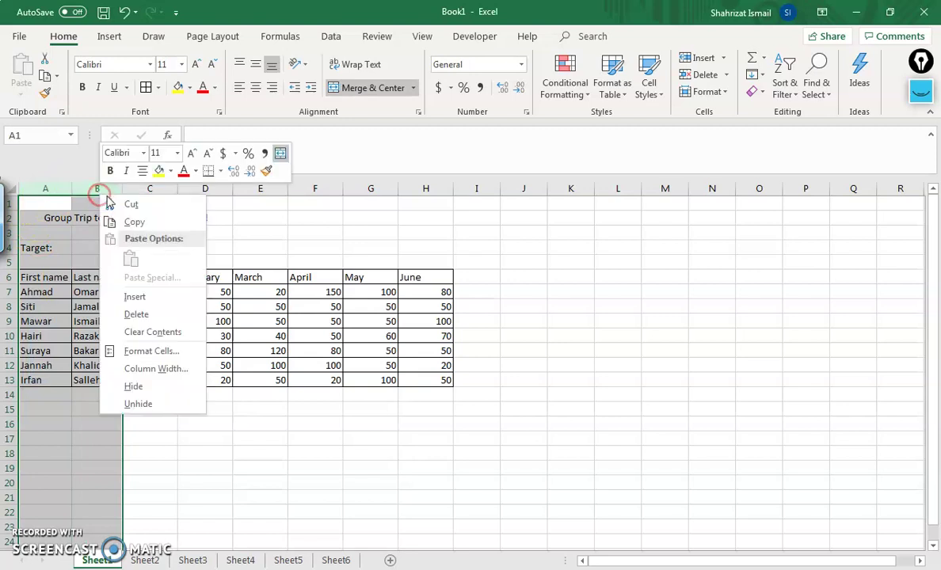
left_click(178, 364)
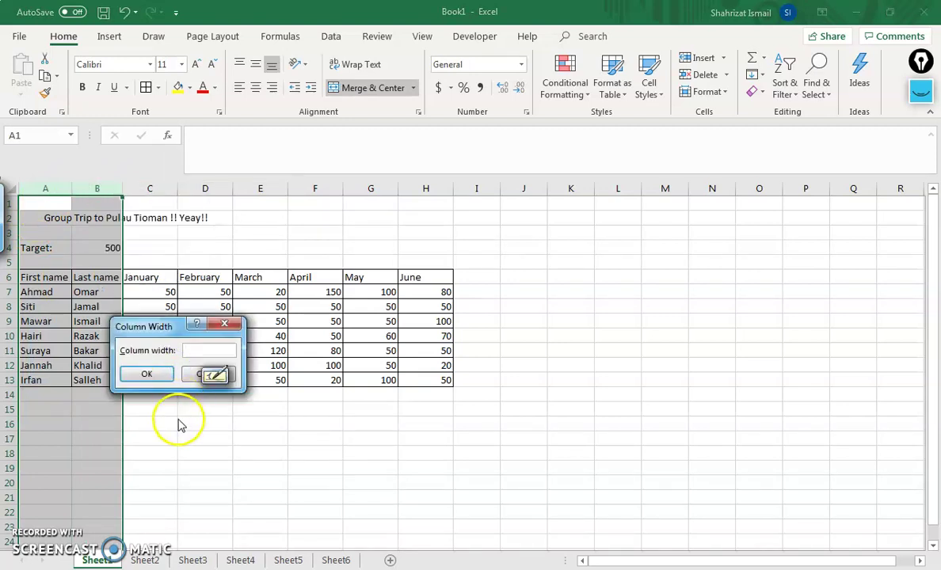
type("14")
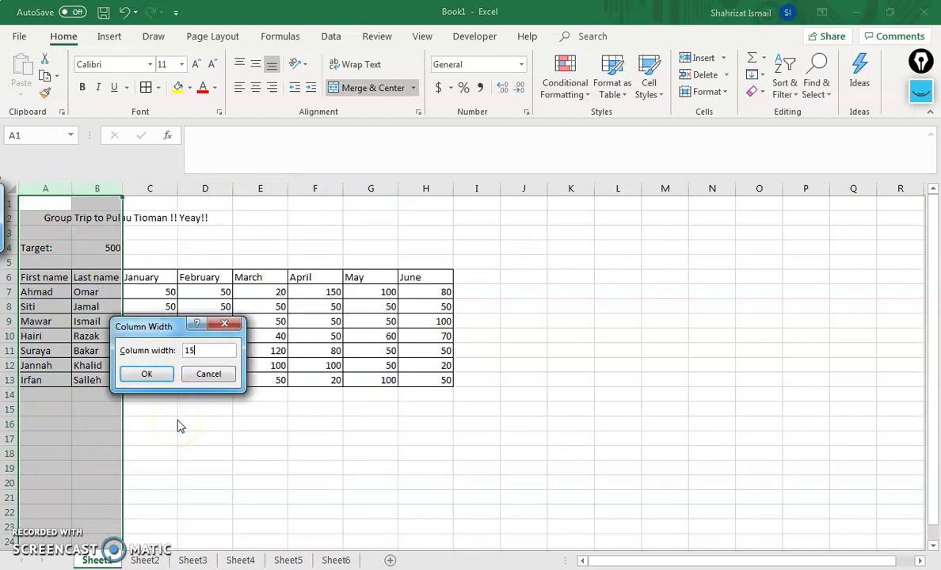
left_click(146, 374)
left_click(250, 442)
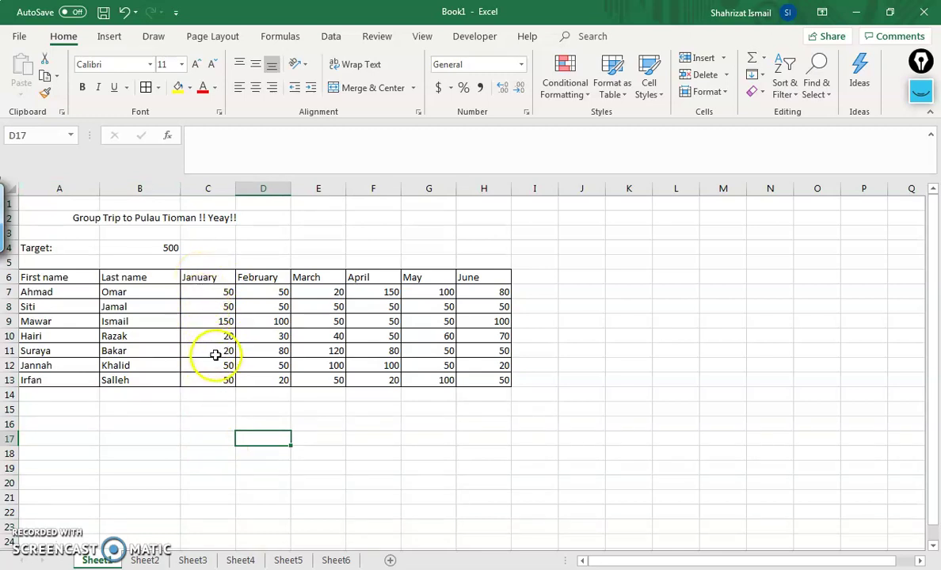
Step: Center the month headings and savings amounts in C6:H13 horizontally
left_click_drag(206, 277, 480, 380)
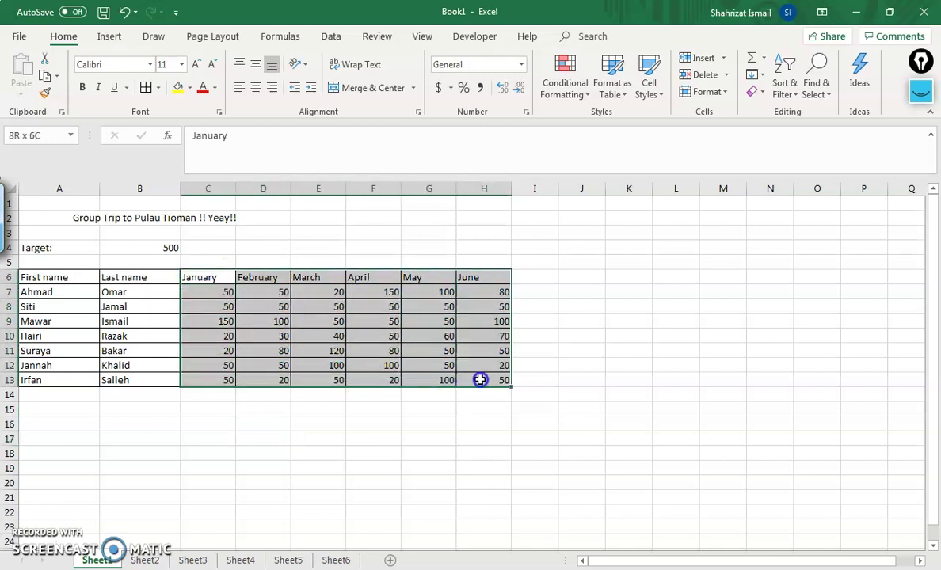
left_click(256, 87)
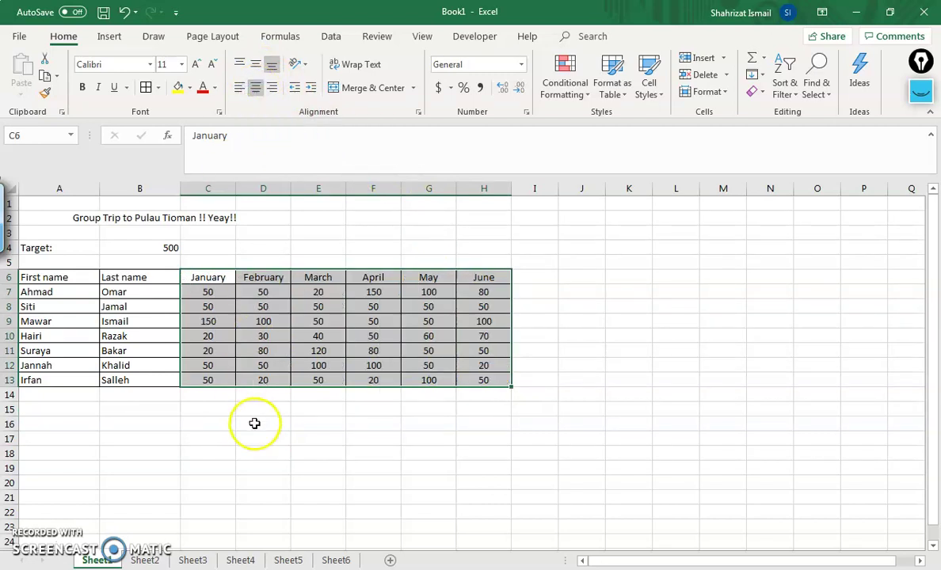
left_click(270, 450)
Step: Make the header row 6 taller and set its row height to exactly 25
left_click_drag(10, 283, 13, 297)
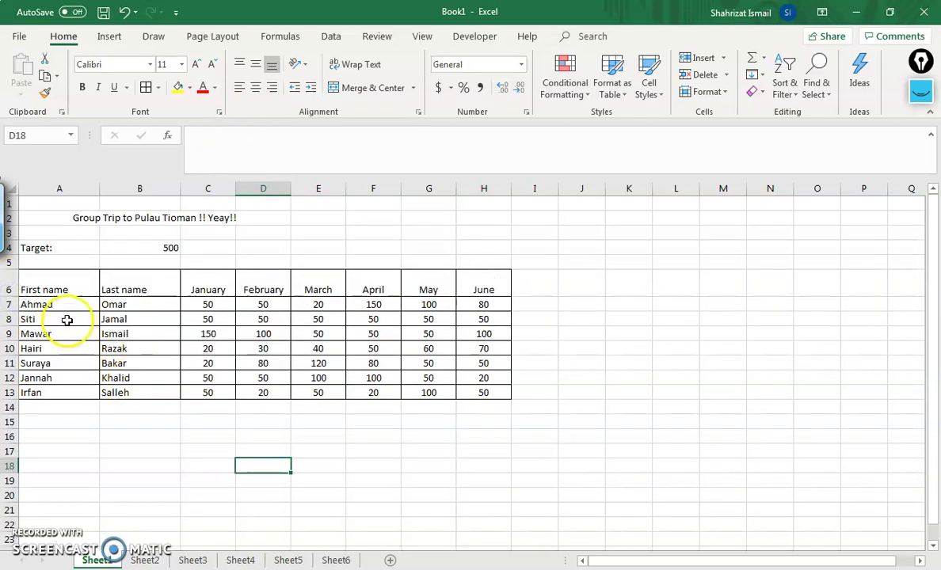
left_click(9, 288)
right_click(11, 290)
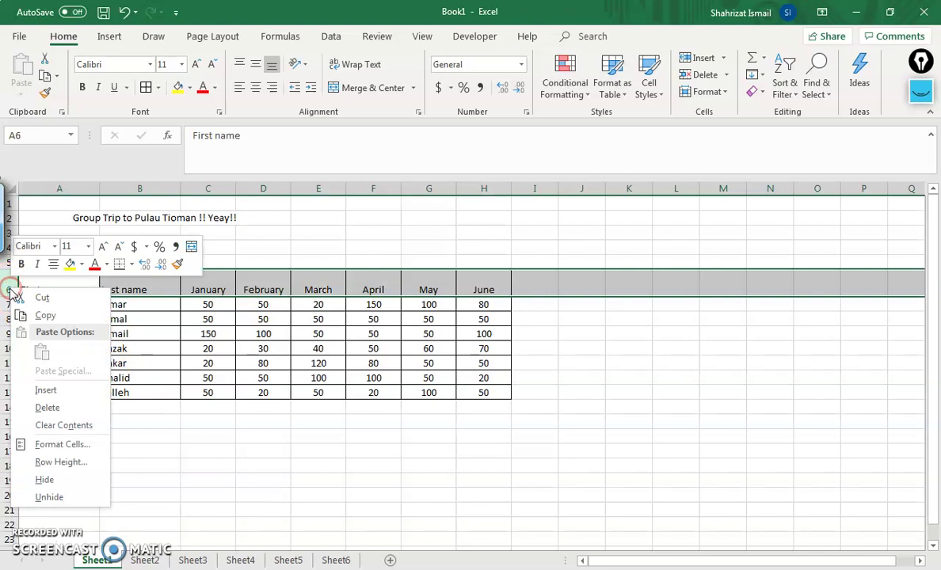
left_click(61, 462)
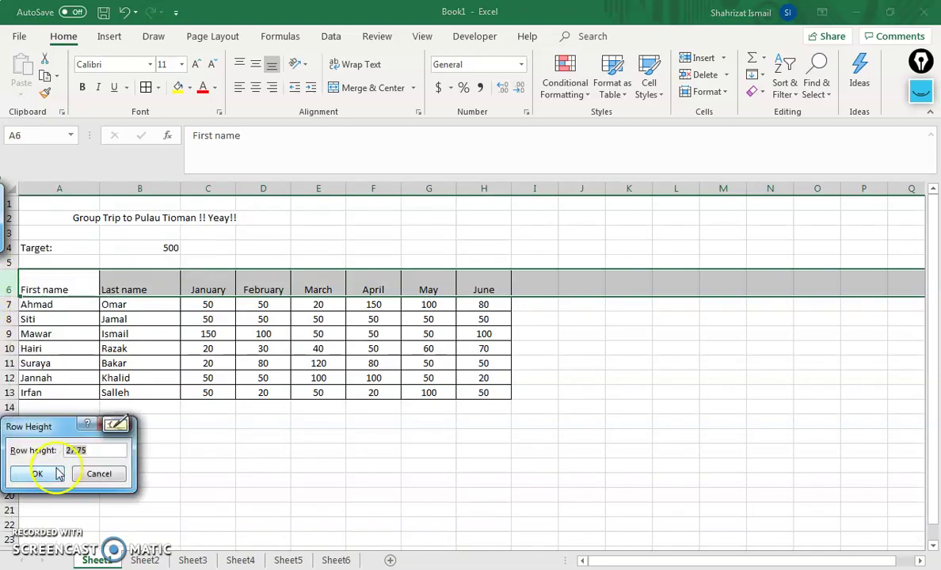
left_click_drag(57, 426, 256, 370)
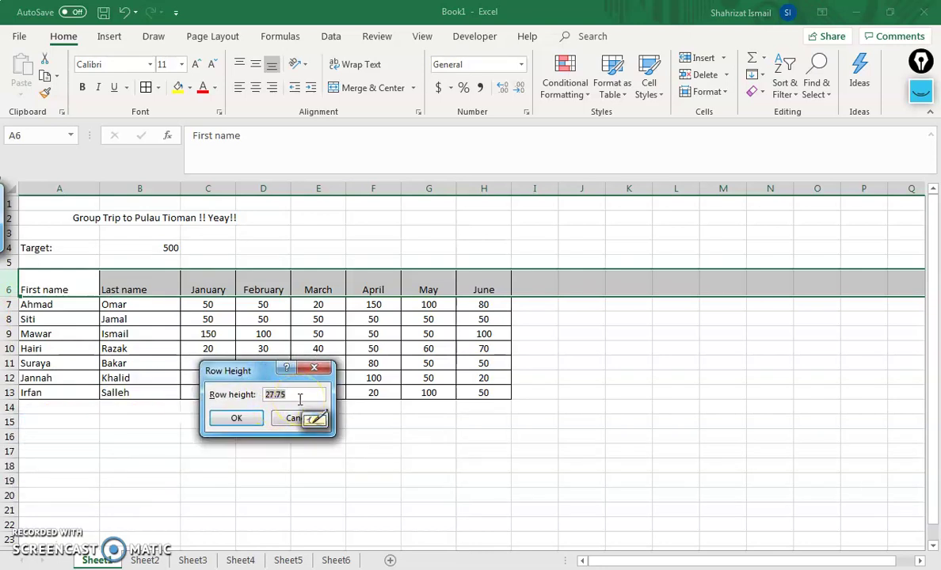
type("25")
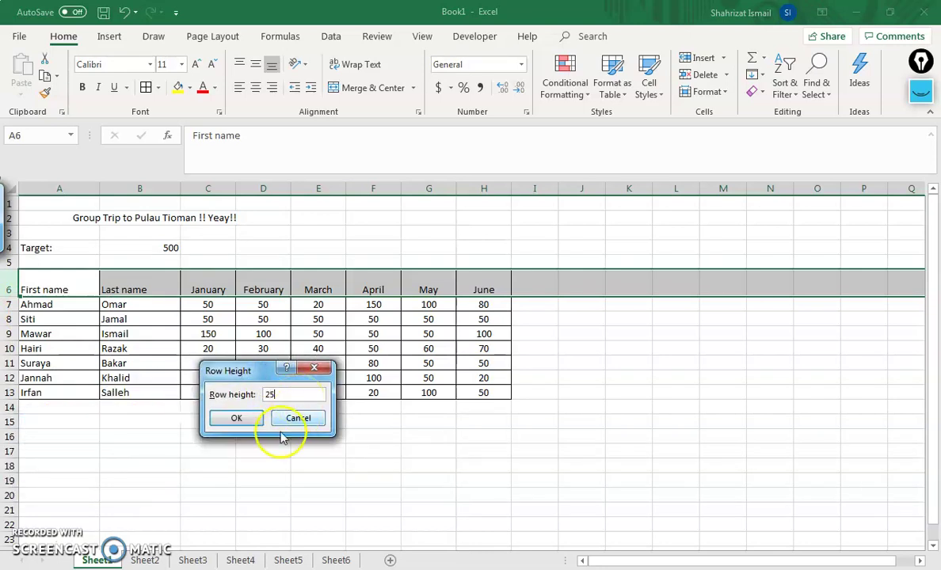
left_click(236, 418)
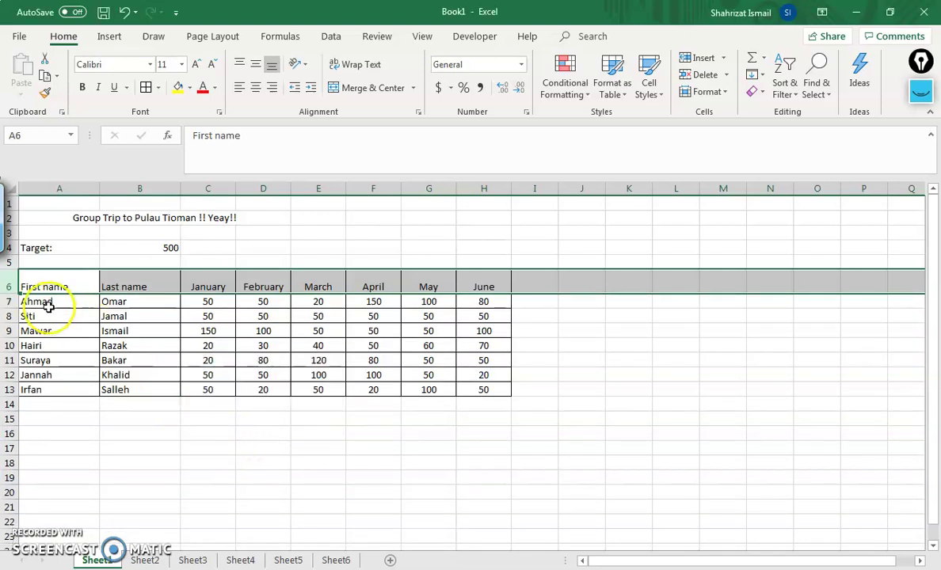
Step: Select the data rows 7 through 13 as a block, and select the entire header row 6
left_click_drag(11, 302, 8, 392)
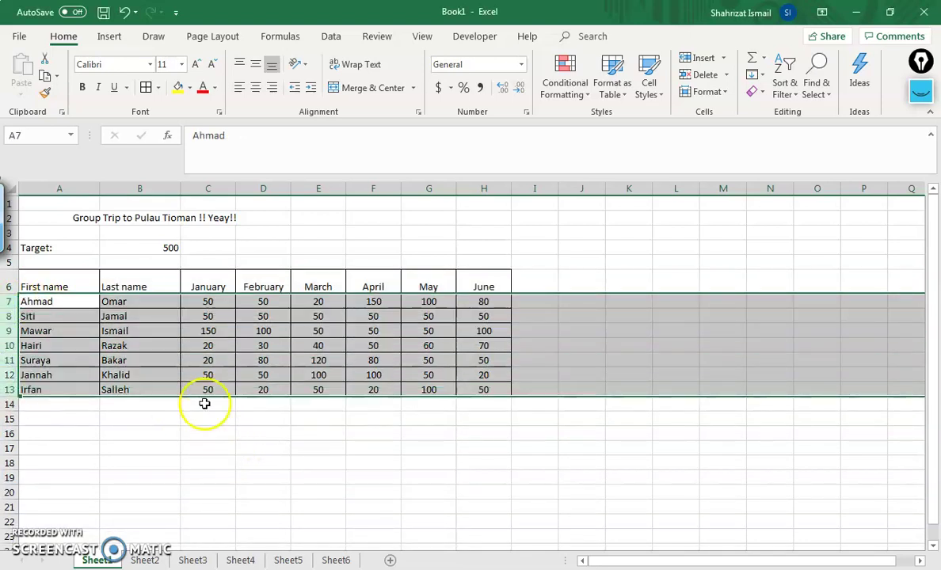
left_click(28, 286)
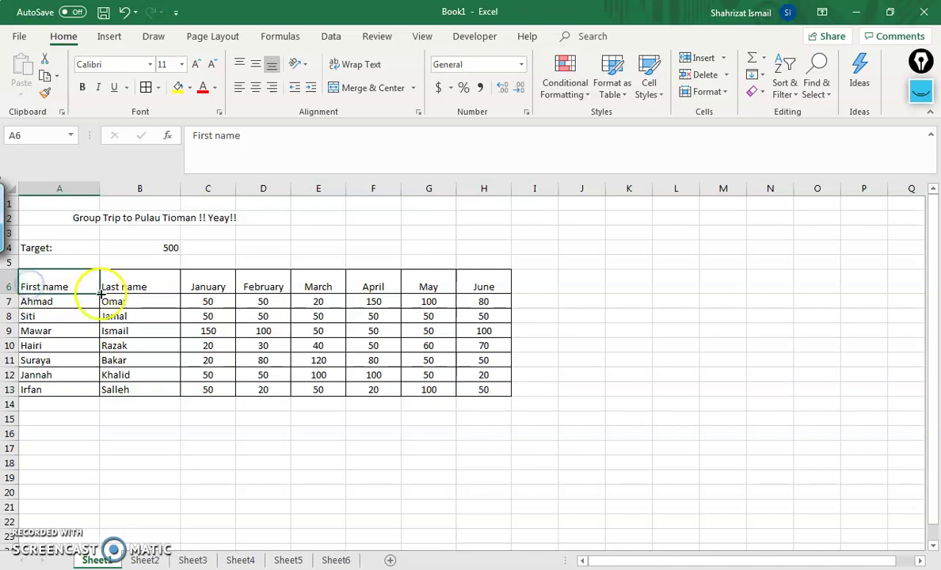
left_click_drag(88, 286, 467, 293)
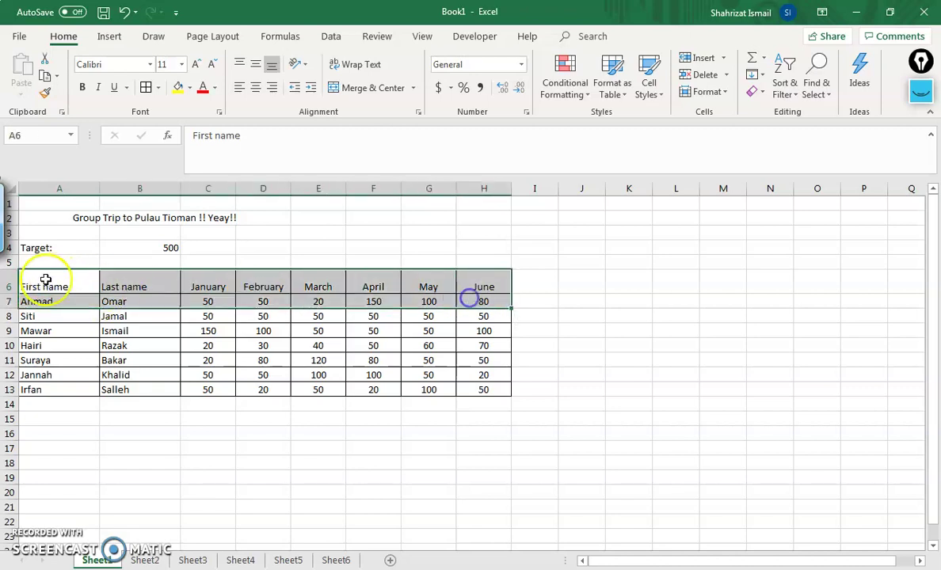
left_click(10, 281)
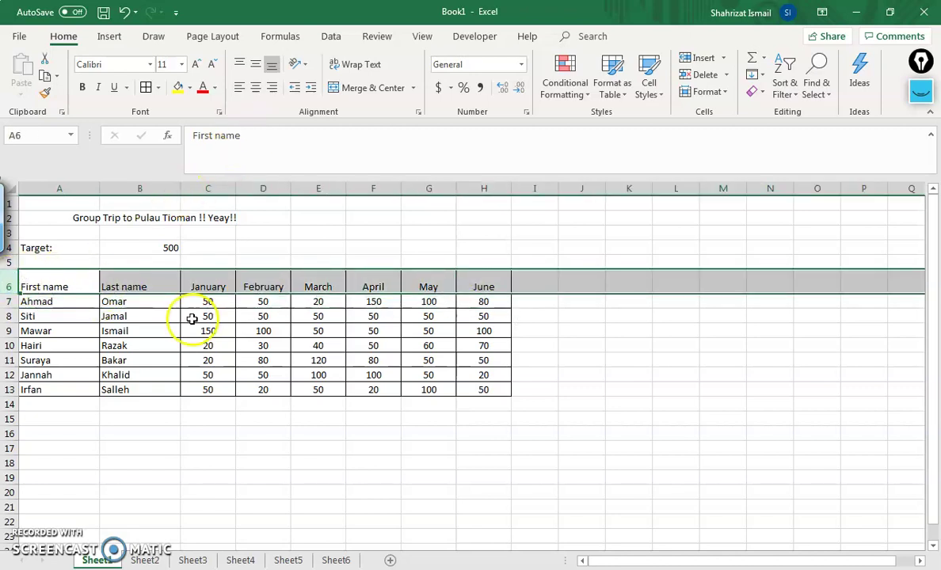
Step: Middle-align the headings in row 6 vertically, comparing the result with bottom alignment
left_click(261, 68)
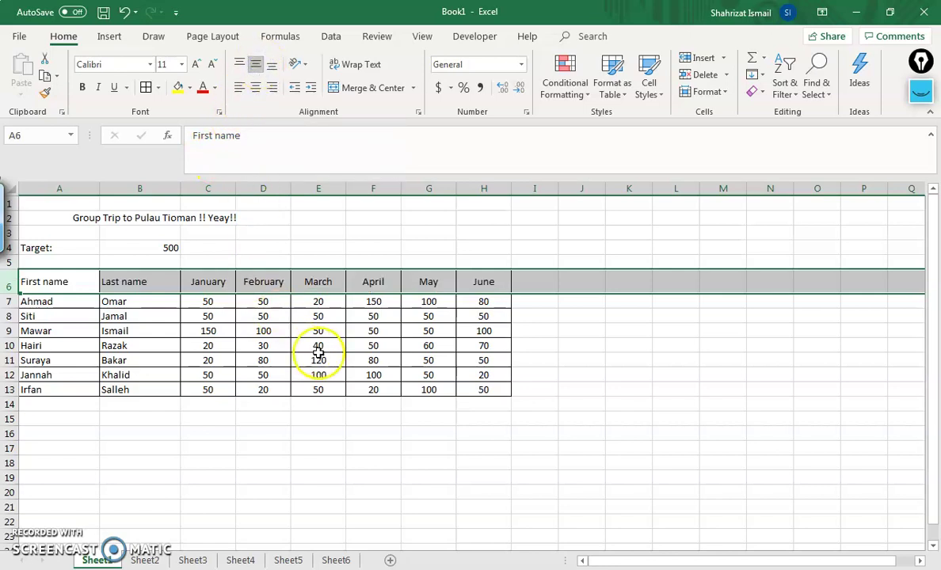
left_click(270, 68)
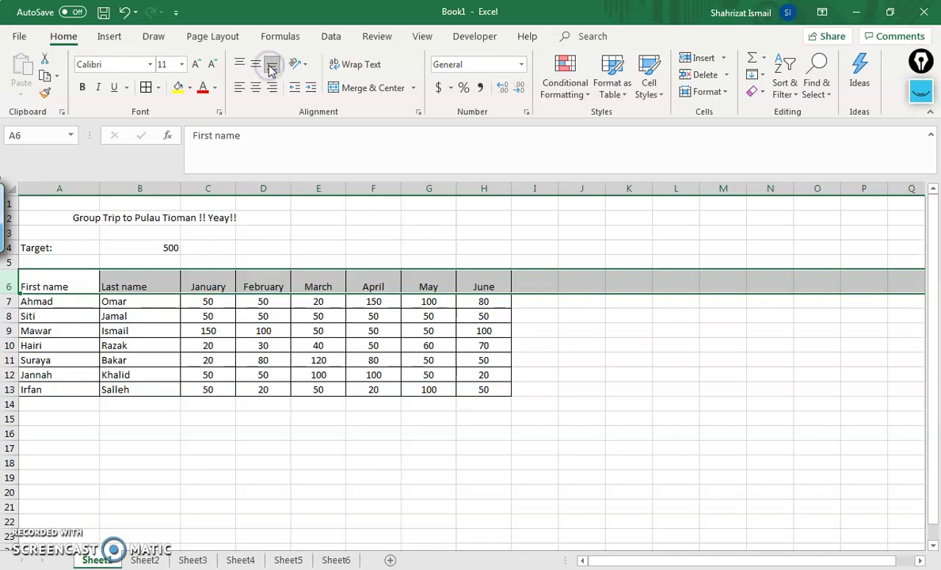
left_click(255, 67)
left_click(580, 372)
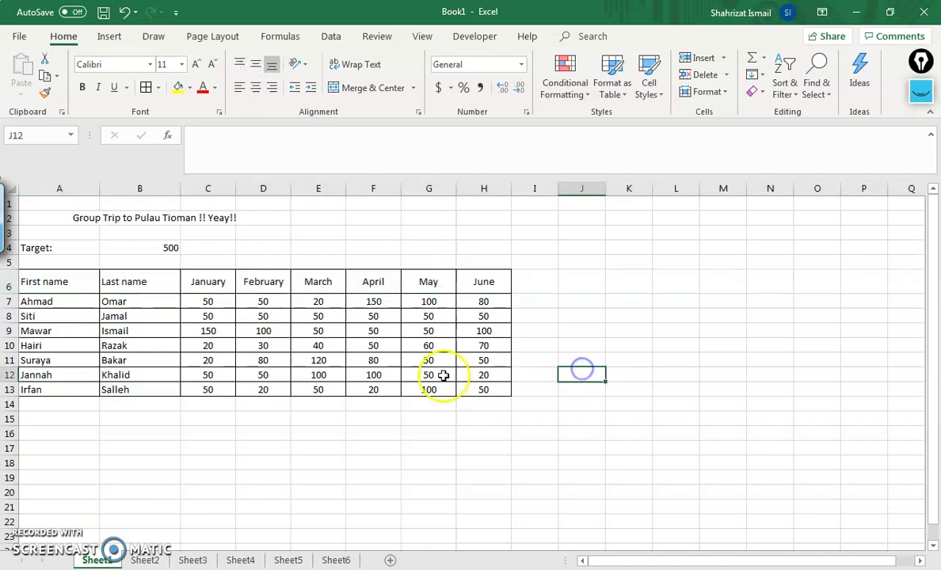
Step: Set the height of data rows 7 to 13 to 20 and middle-align their contents vertically
left_click_drag(11, 301, 11, 388)
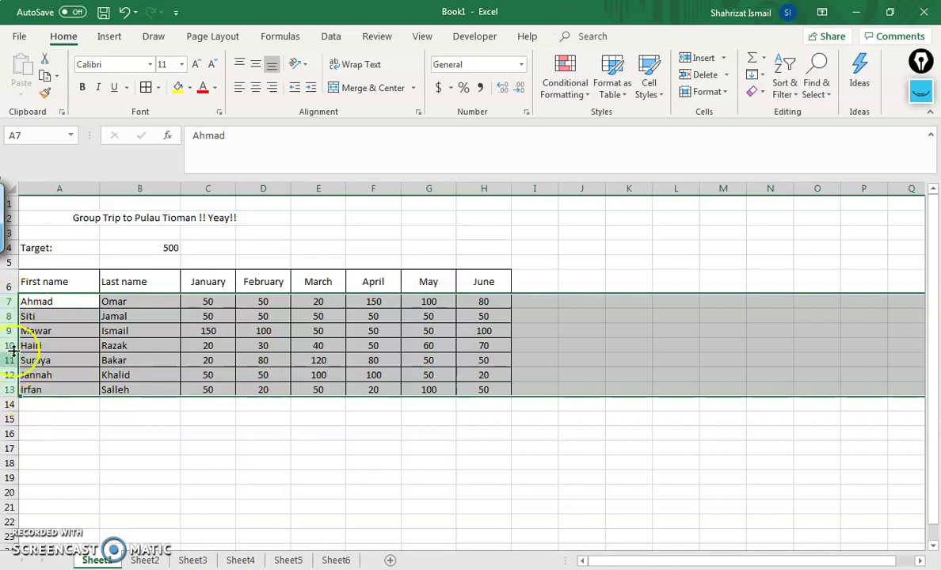
right_click(11, 301)
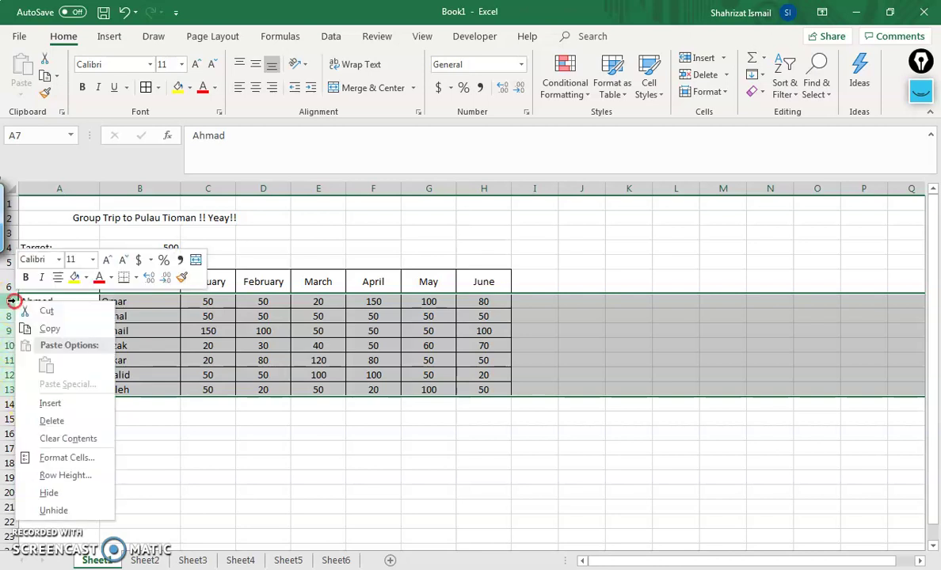
left_click(70, 471)
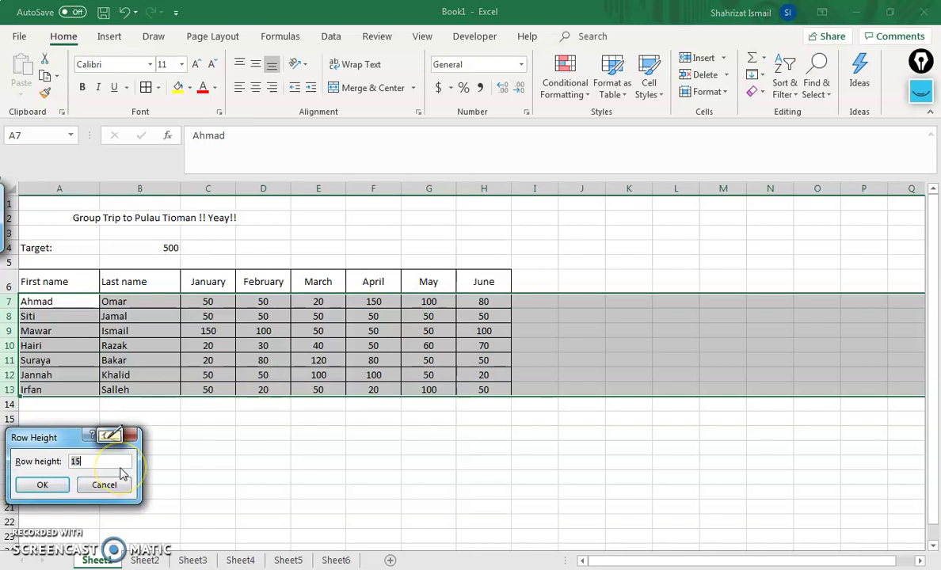
type("20")
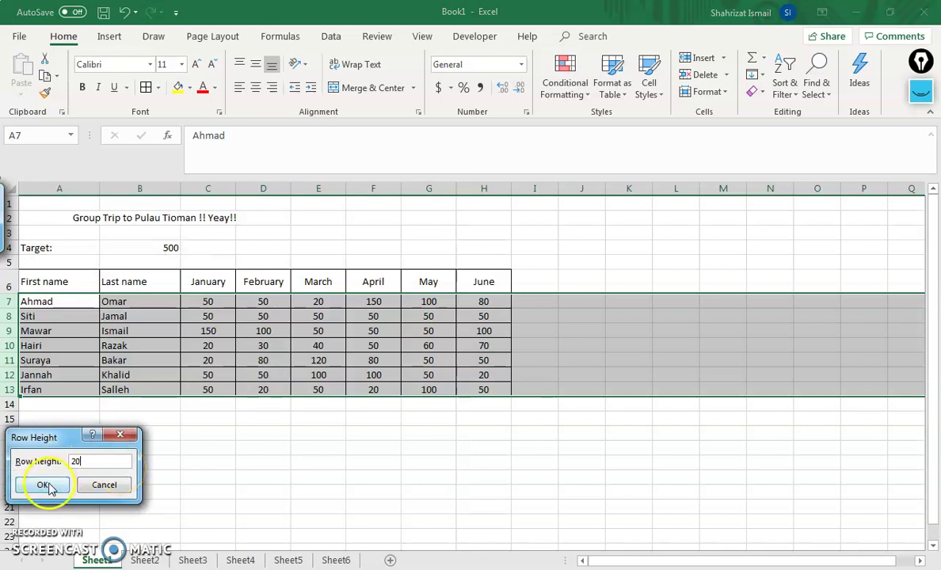
left_click(45, 485)
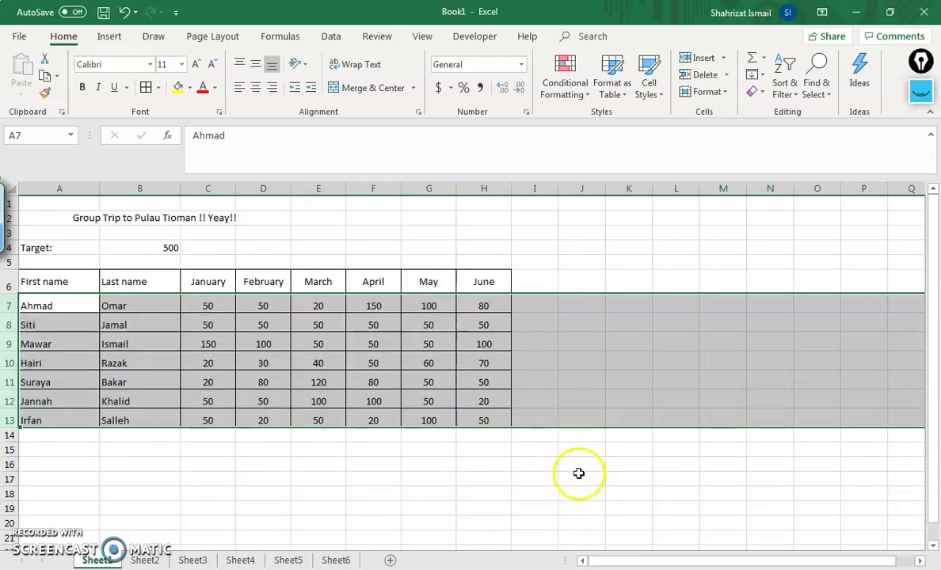
left_click(255, 70)
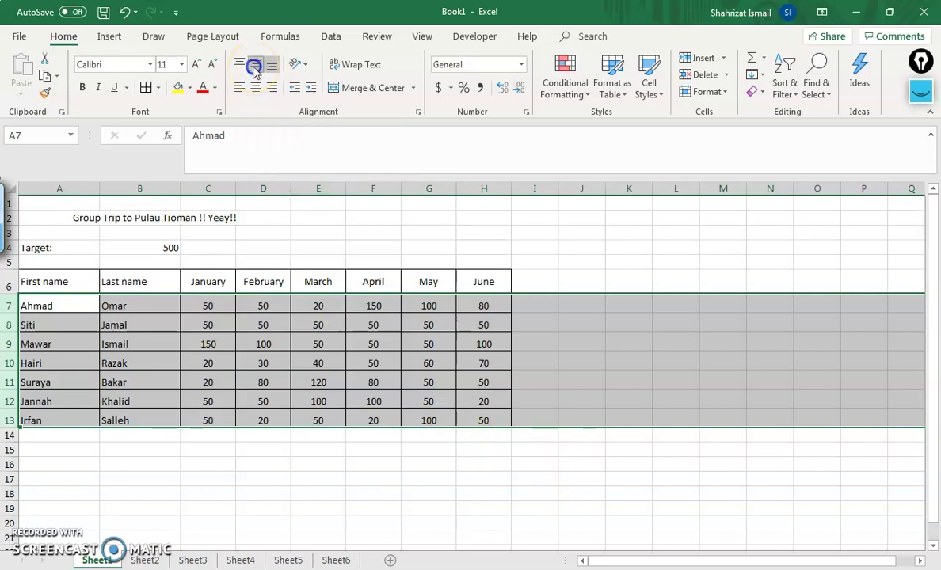
left_click(387, 469)
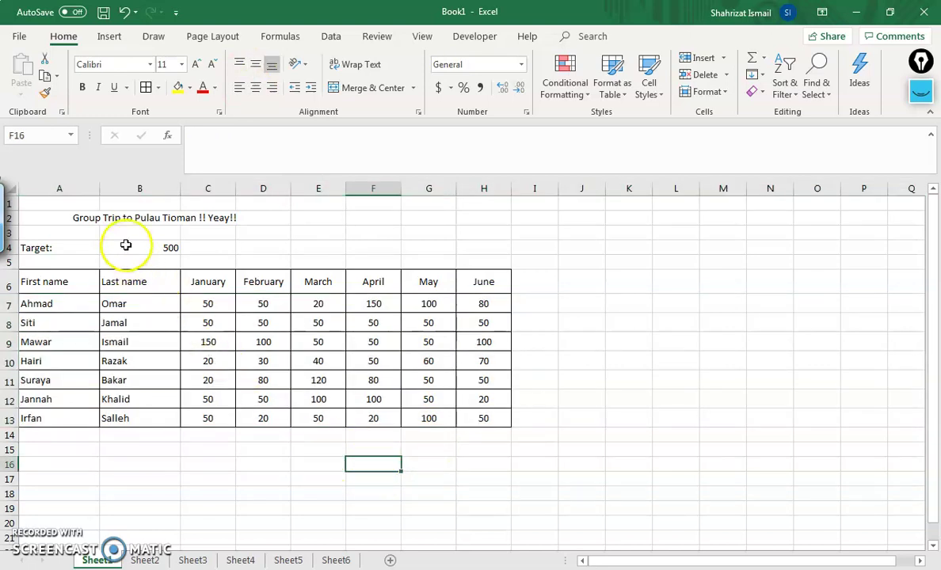
Step: Unmerge the trip title in A2:D2, and merge and center the same cells again
left_click(52, 212)
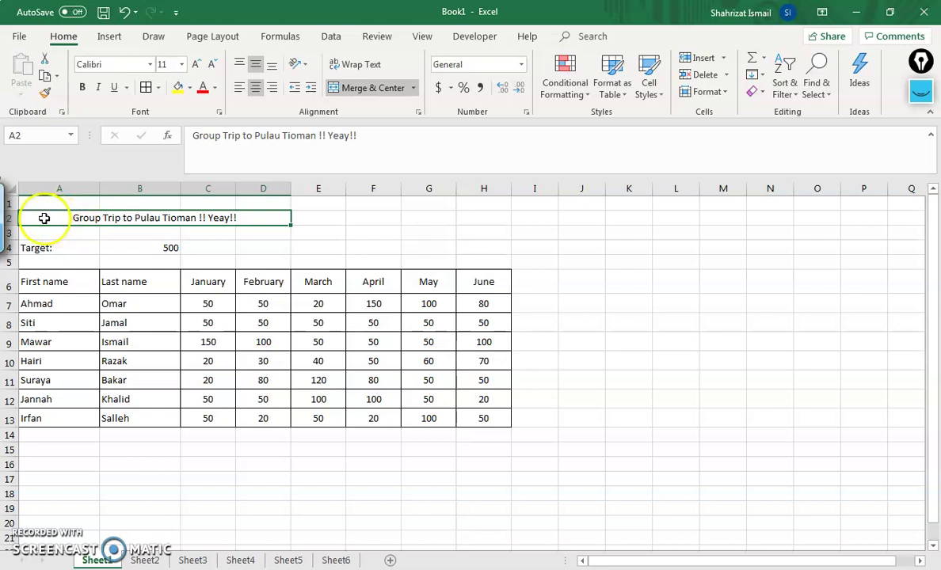
left_click_drag(101, 218, 261, 217)
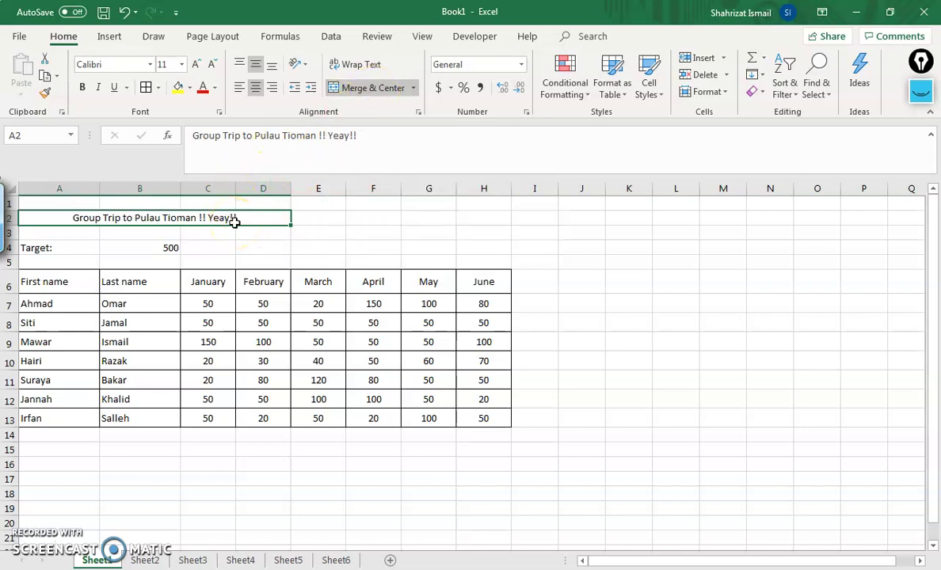
left_click(372, 88)
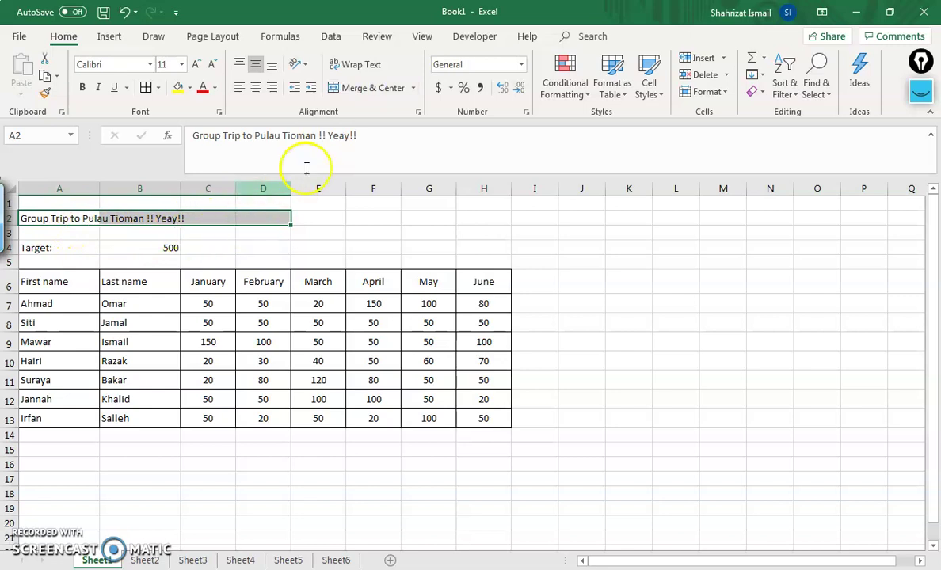
left_click(372, 88)
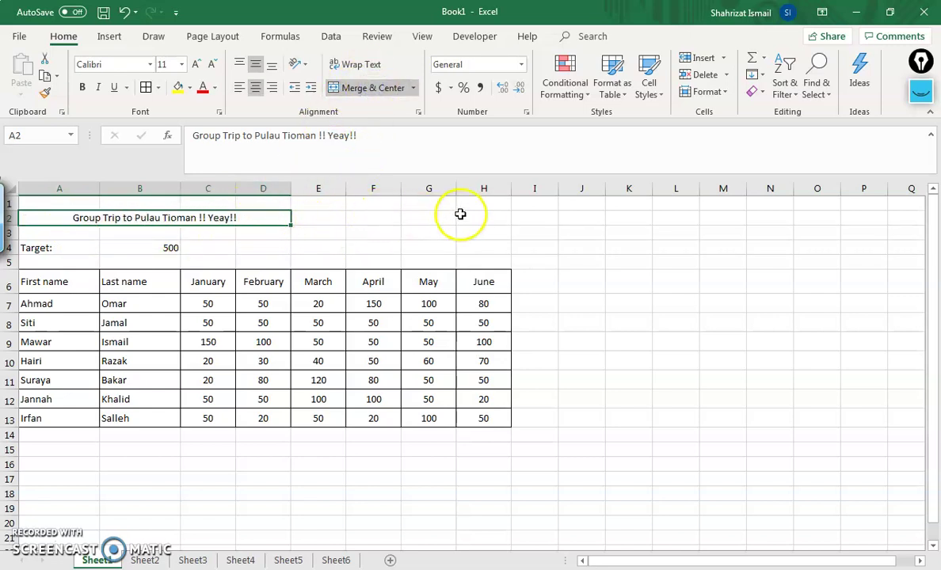
Step: Extend the merged and centered trip title across A2:H2 to span the full table width
left_click_drag(487, 220, 97, 212)
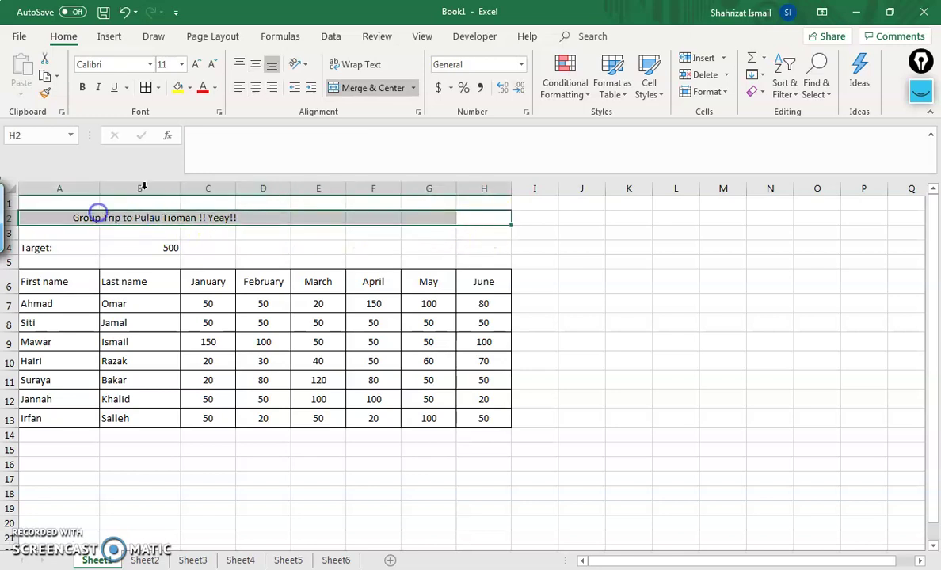
left_click(370, 90)
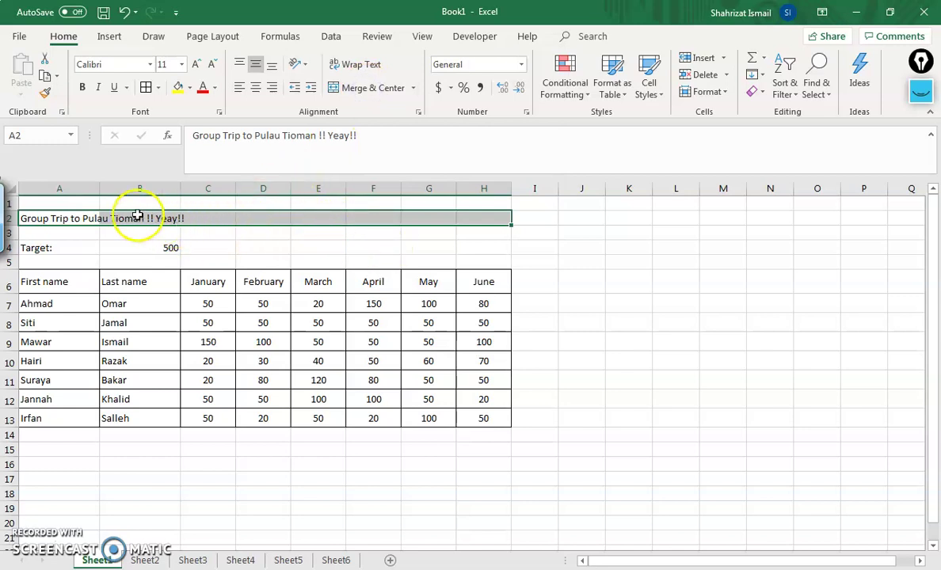
left_click(374, 88)
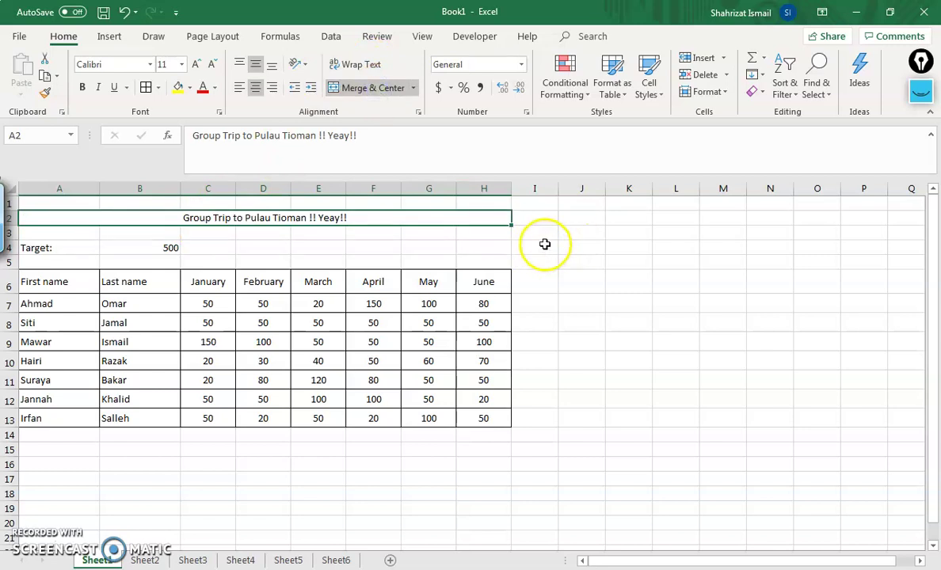
Step: Enter the sample values 500 in H4 and 45 in I4
left_click(489, 246)
type("5")
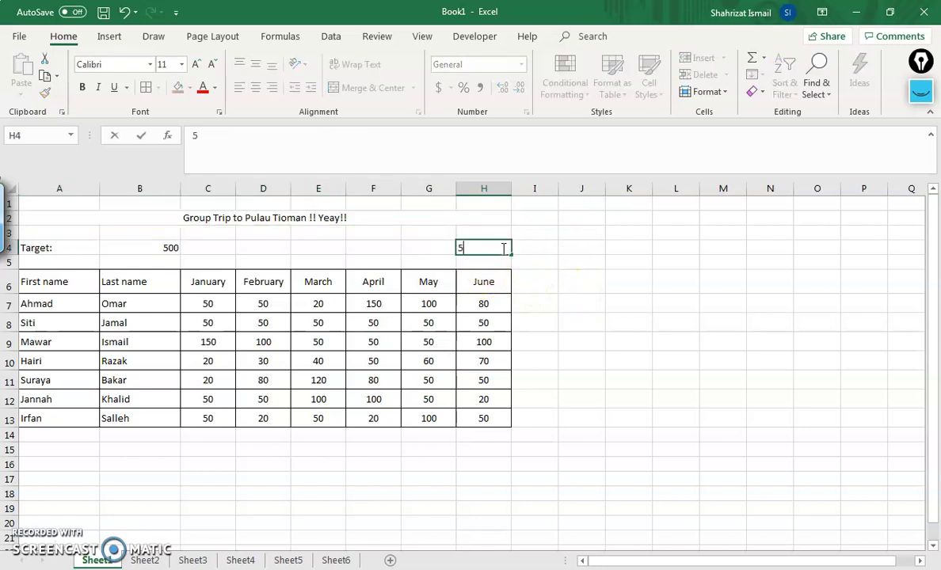
type("00")
key("Tab")
type("45")
left_click(571, 309)
Step: Merge and center the sample cells H4:I4, accepting that only the upper-left value is kept
left_click(481, 247)
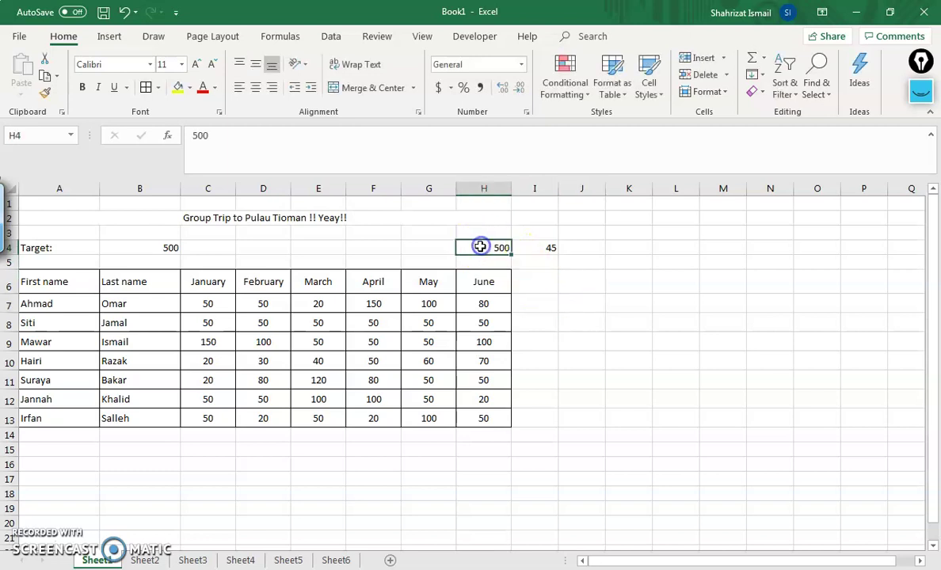
left_click(546, 248)
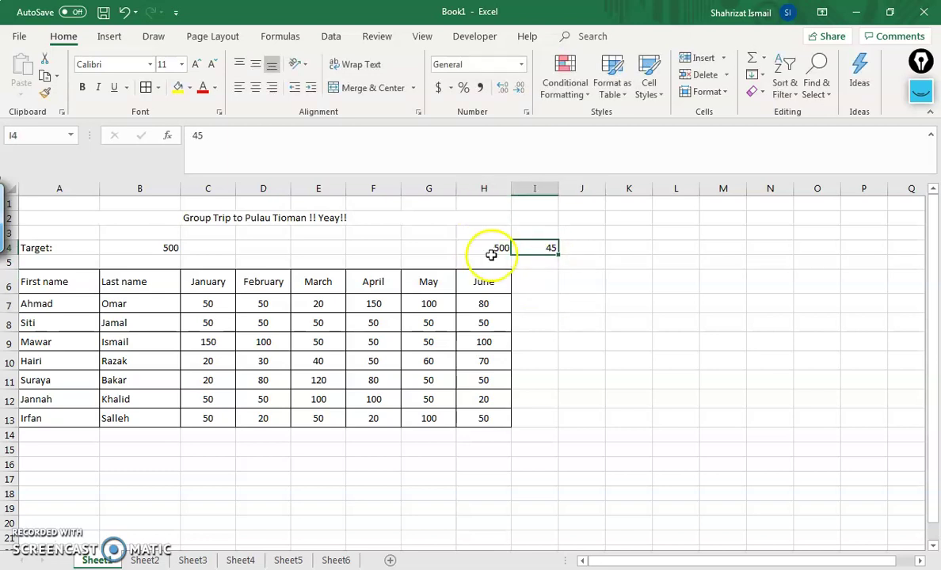
left_click_drag(487, 247, 542, 246)
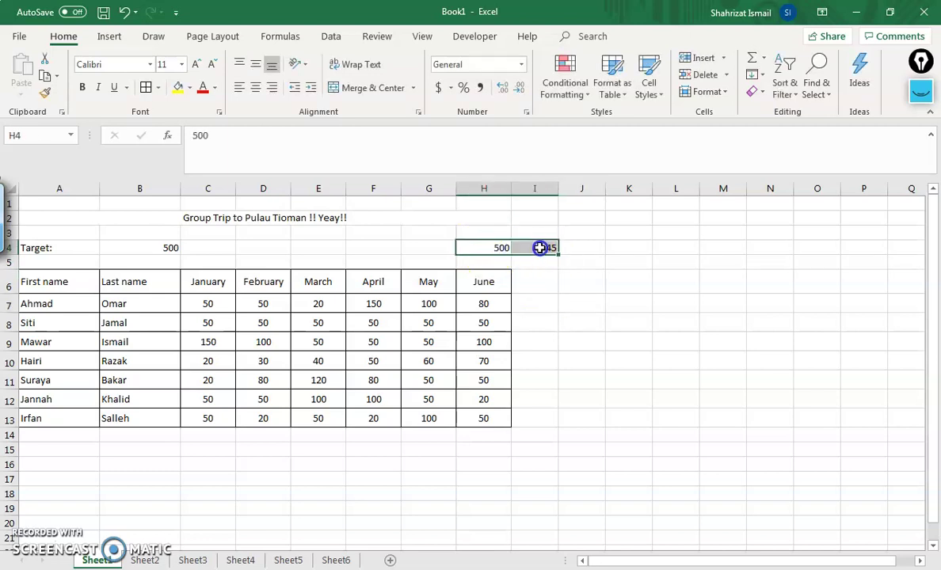
left_click(375, 89)
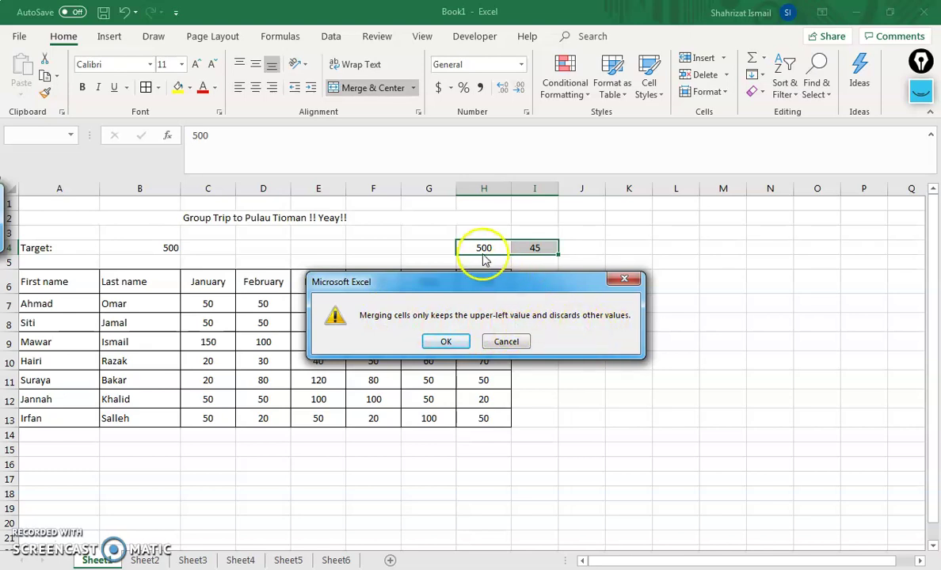
left_click(448, 341)
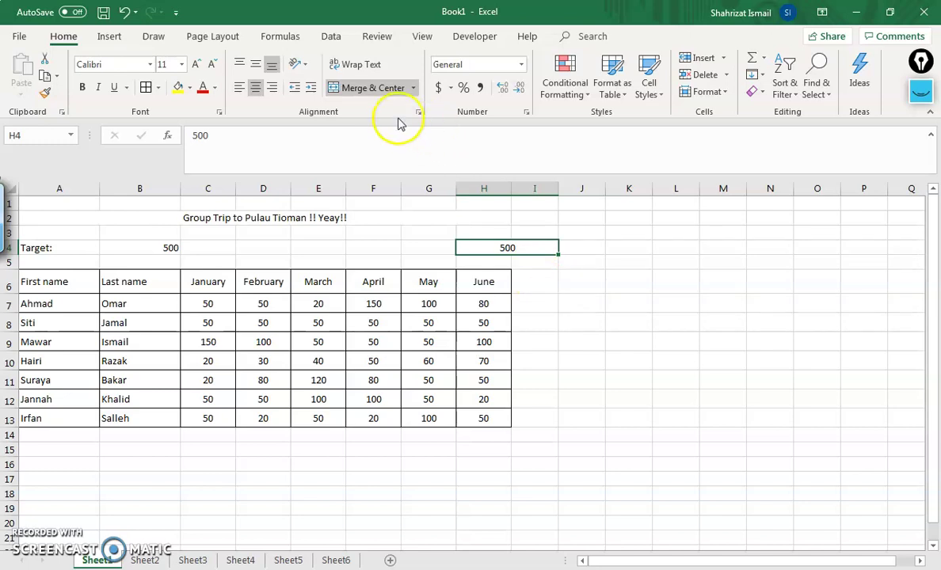
Step: Unmerge H4:I4 and clear the remaining sample value from H4
left_click(370, 88)
left_click(528, 248)
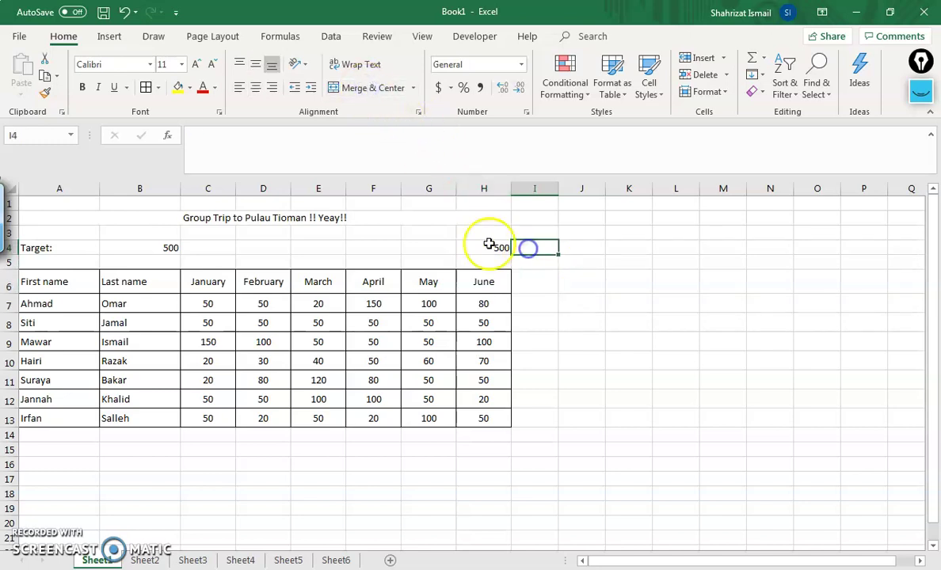
left_click(490, 246)
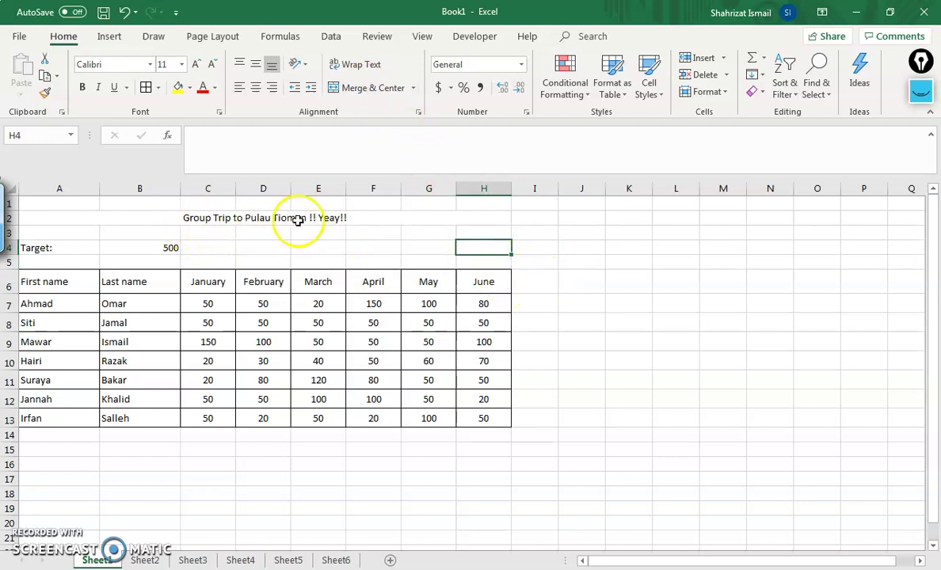
Step: Move the handwriting input panel away from the row headings and dismiss it
left_click(182, 219)
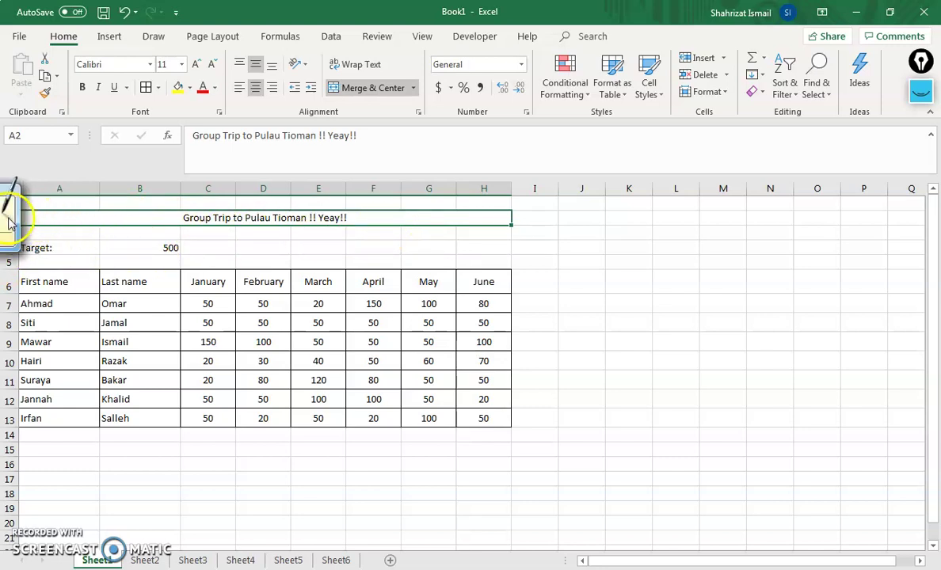
left_click(6, 213)
left_click(700, 187)
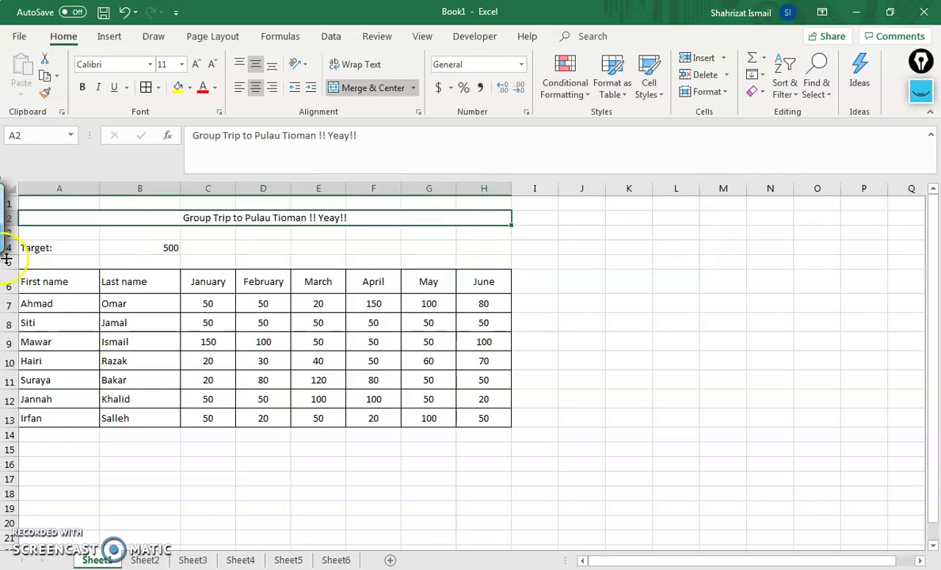
left_click(9, 202)
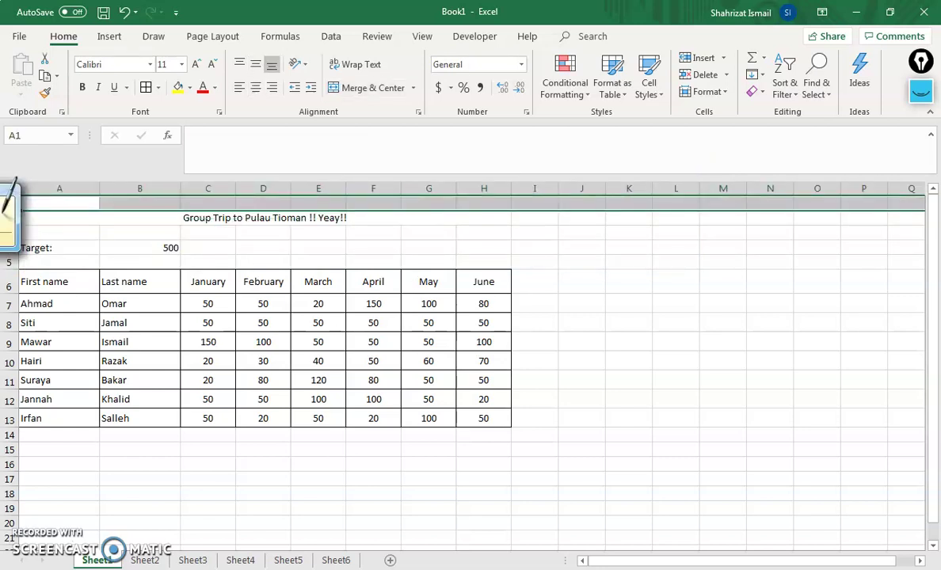
left_click(8, 210)
left_click_drag(356, 202, 400, 38)
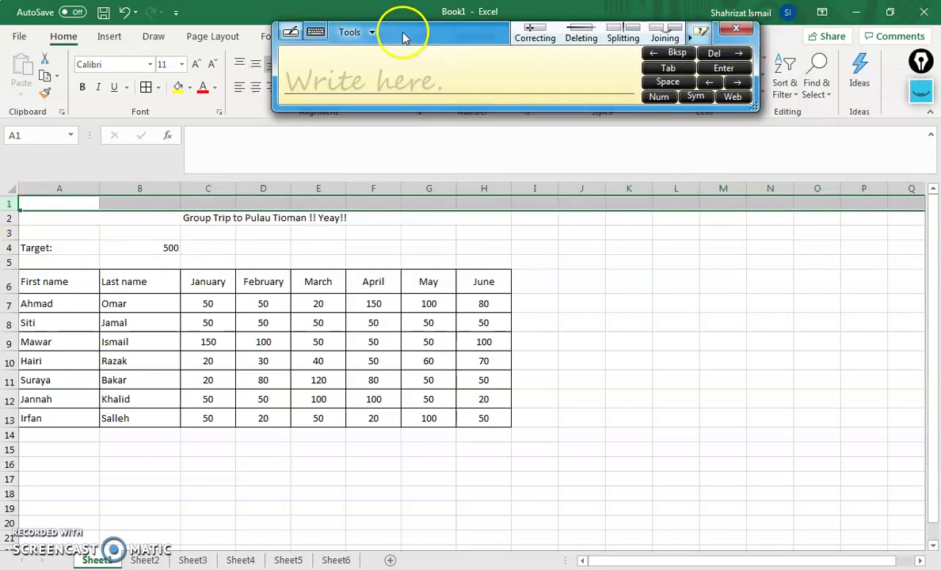
left_click(737, 24)
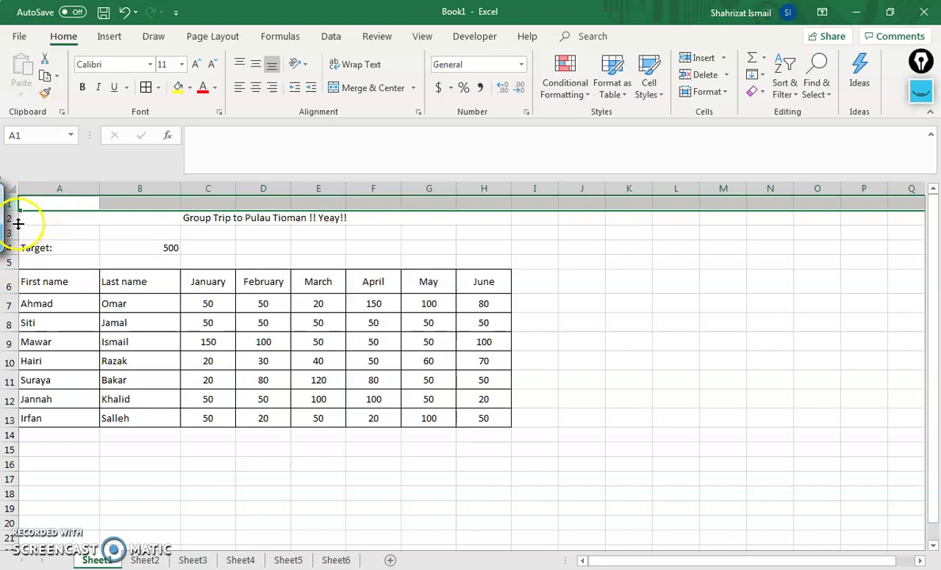
Step: Make title row 2 taller and set the trip title's font size to 20
left_click_drag(15, 224, 17, 233)
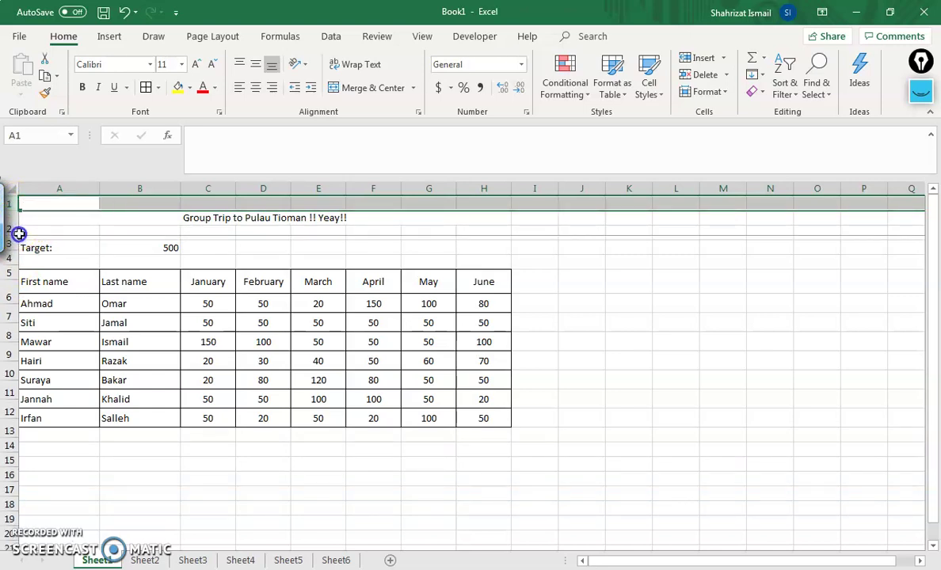
left_click(599, 268)
left_click(343, 230)
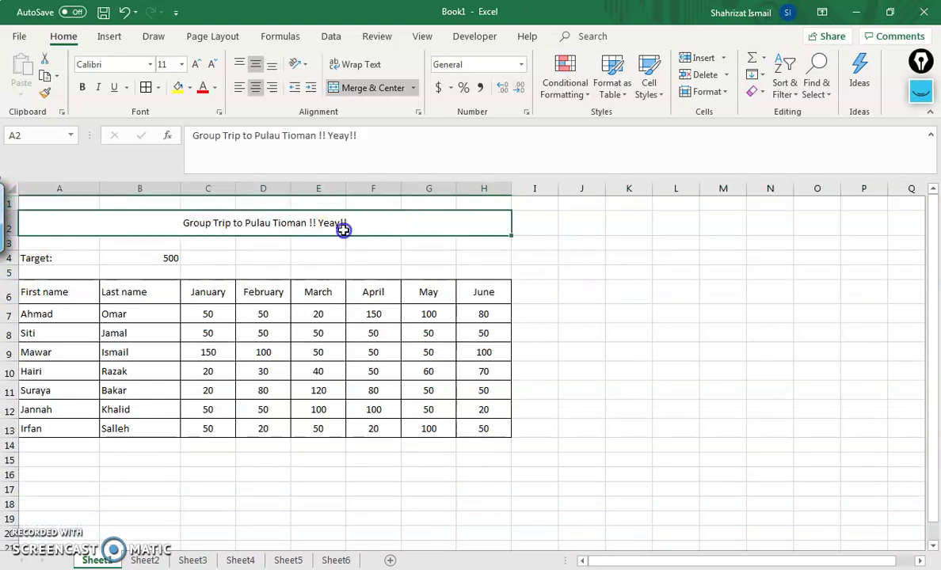
left_click(182, 64)
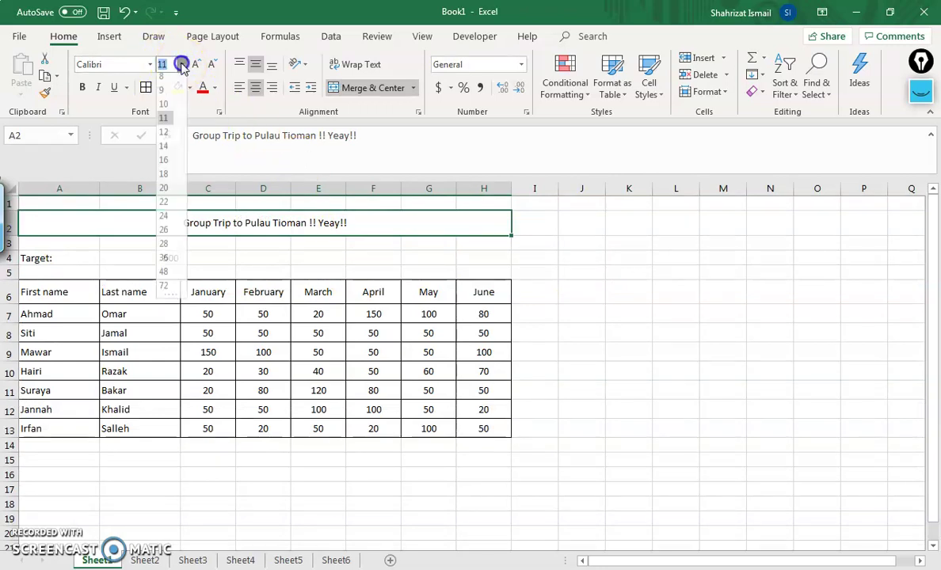
left_click(166, 194)
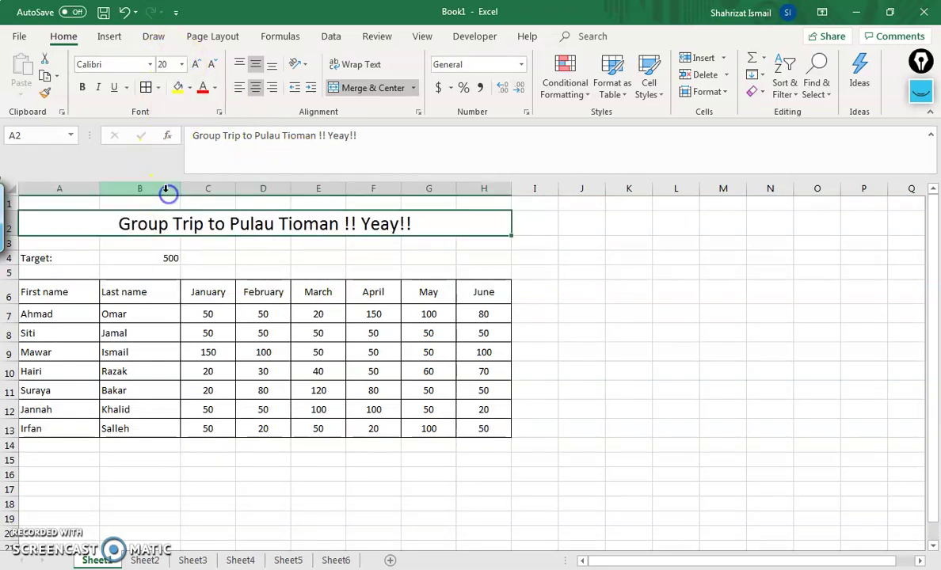
Step: Set the trip title's font color to the standard blue and make the title bold
left_click(213, 87)
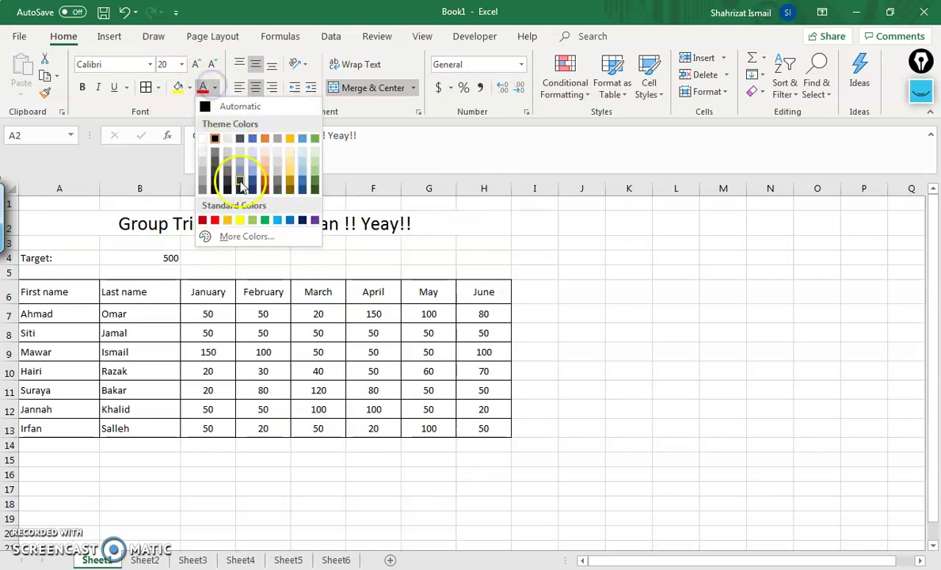
left_click(290, 221)
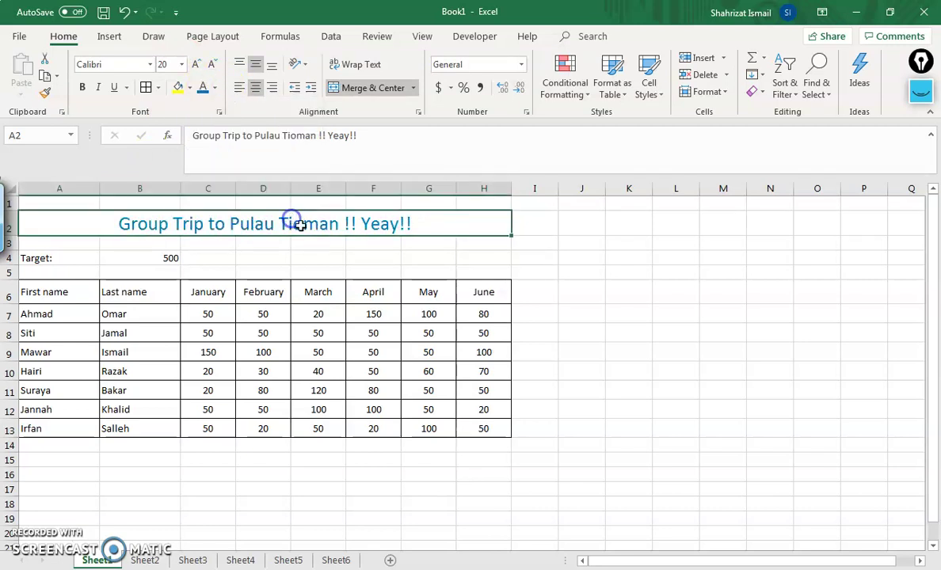
left_click(84, 88)
left_click(624, 313)
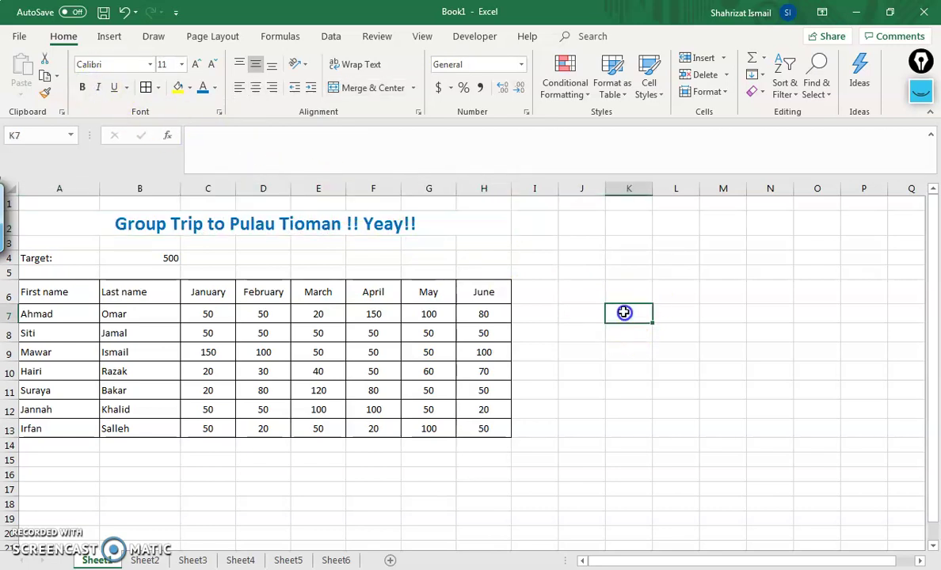
Step: Fill the target amount cell B4 with a very light blue theme color and apply all borders to it
left_click(122, 260)
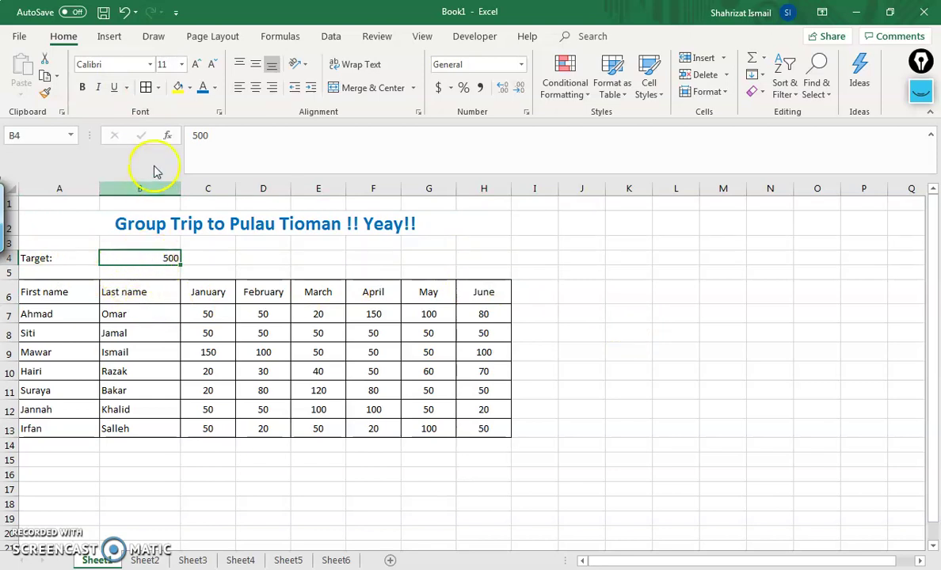
left_click(189, 88)
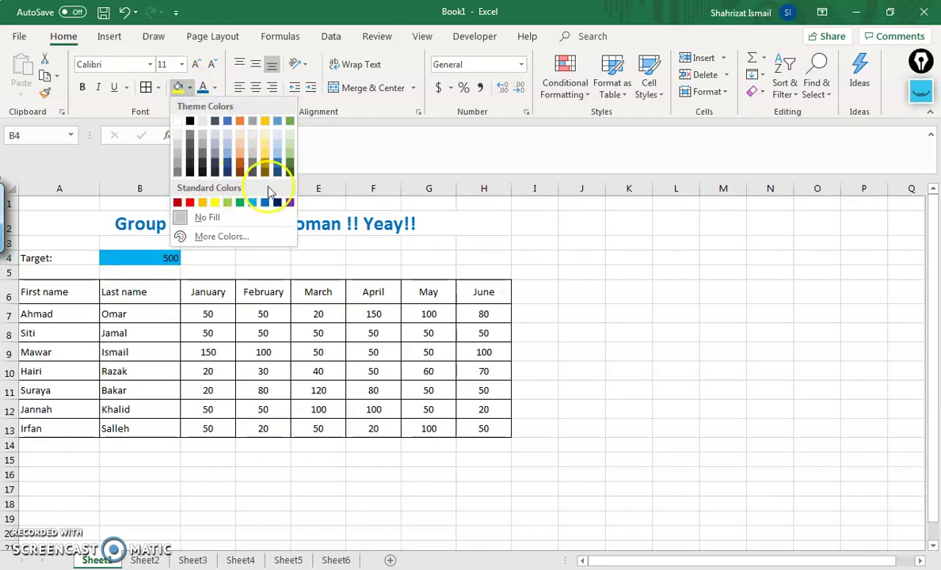
left_click(277, 145)
left_click(159, 88)
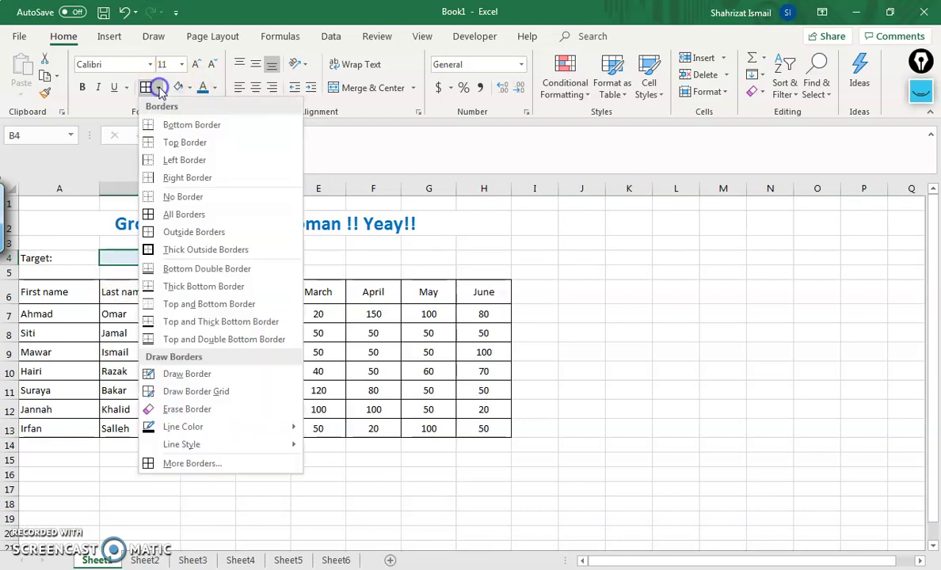
left_click(146, 88)
left_click(590, 259)
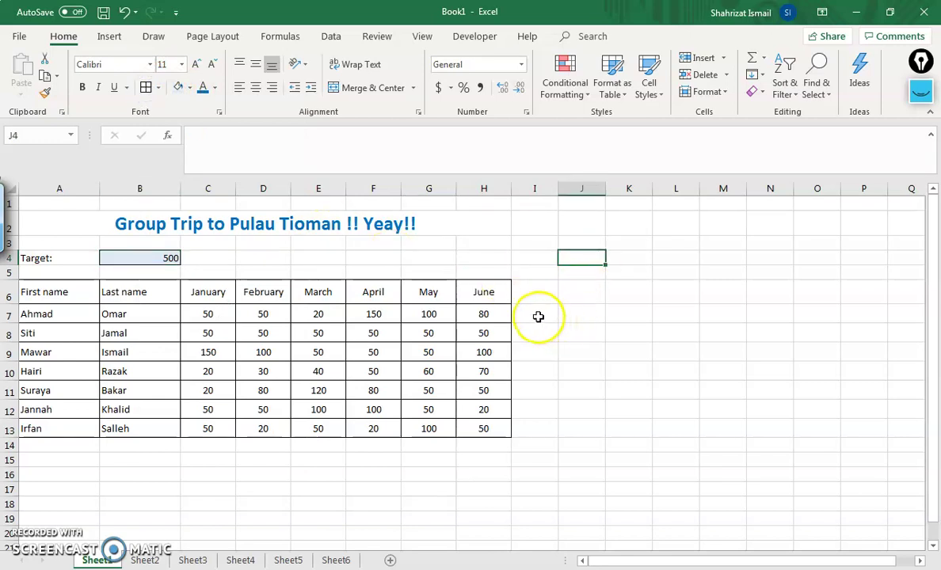
left_click(572, 355)
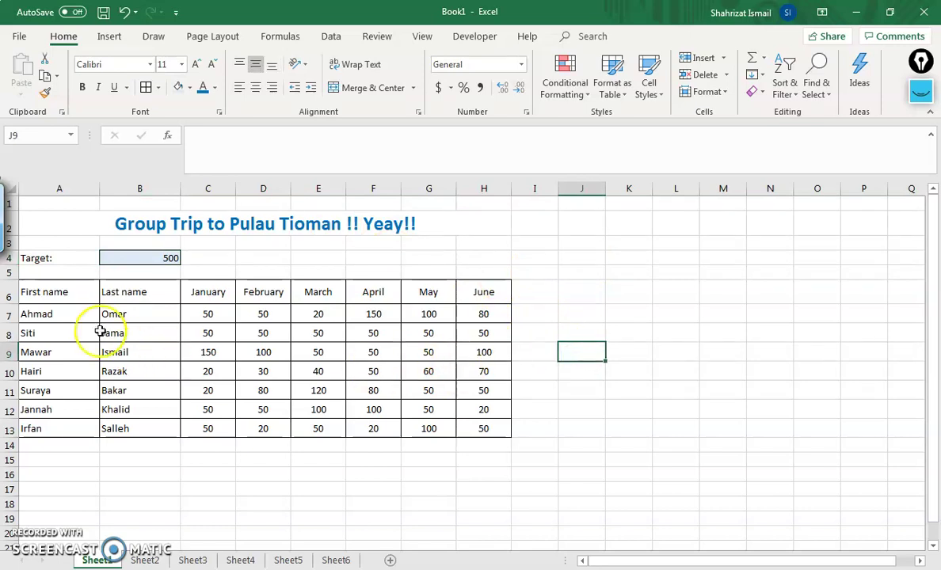
Step: Fill the table's header row A6:H6 with a light blue theme color, one shade darker than the target cell's fill
left_click_drag(59, 293, 484, 293)
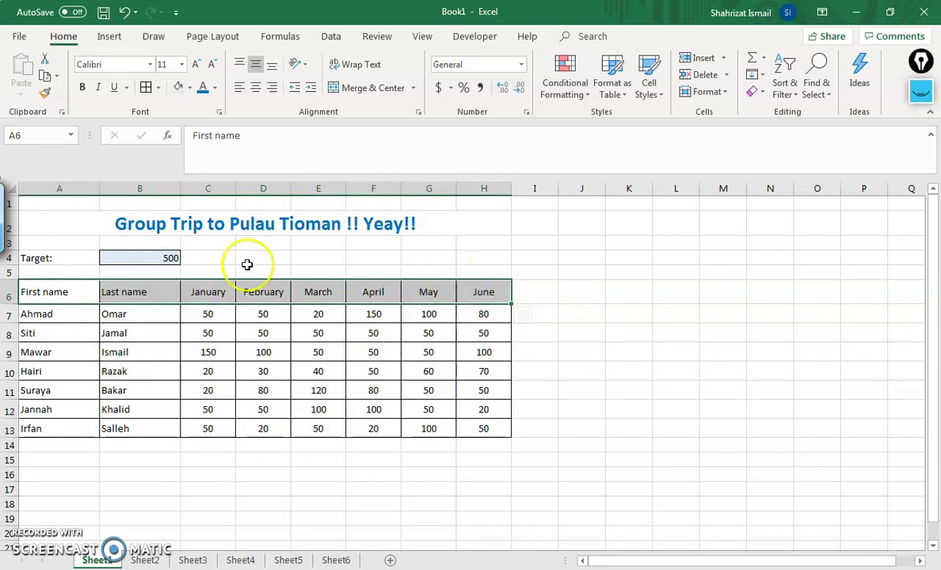
left_click(190, 90)
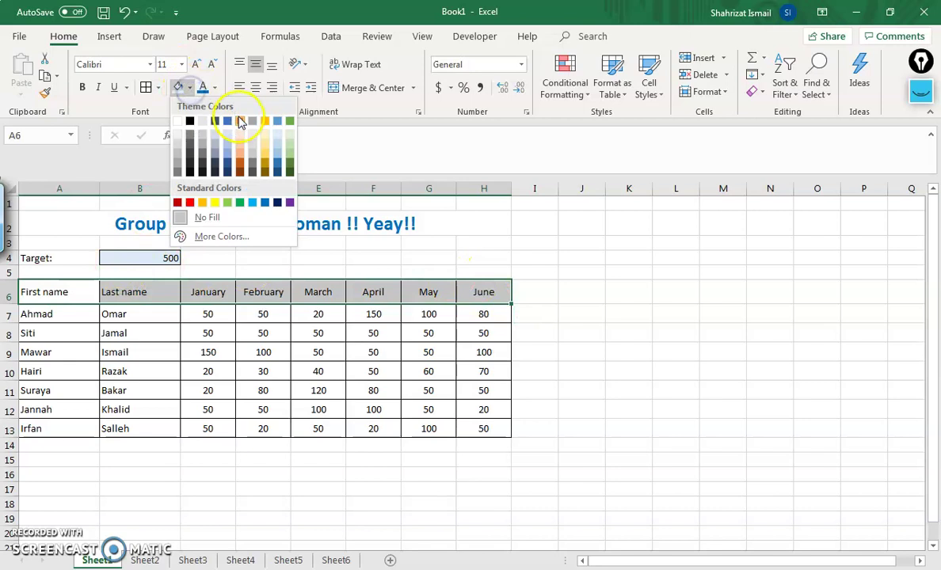
left_click(275, 145)
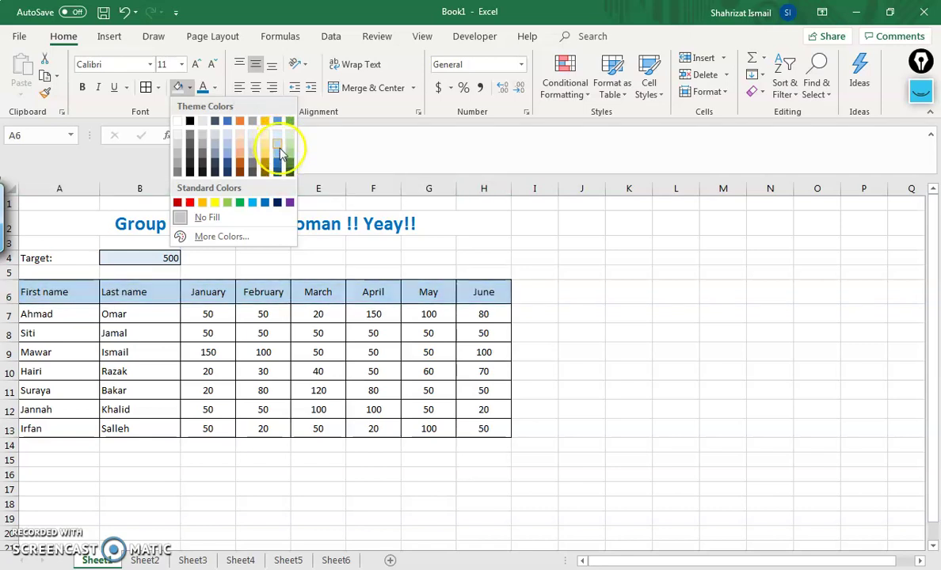
left_click(277, 147)
left_click(608, 320)
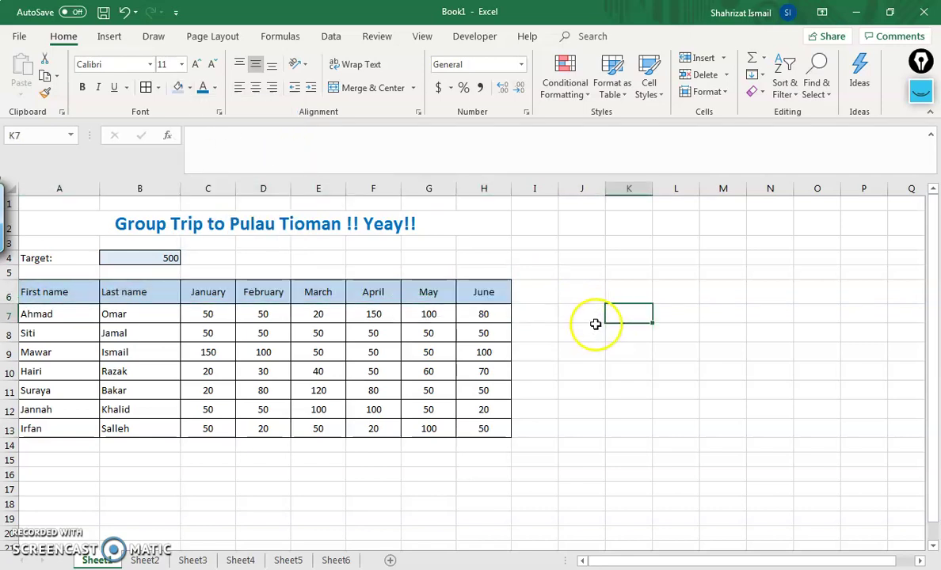